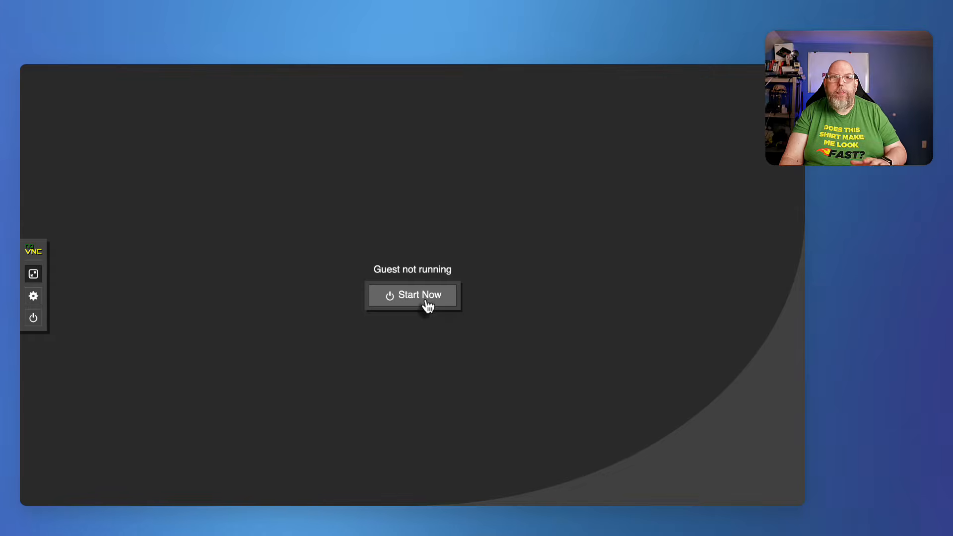
Start the umbrelos virtual machine and list its network addresses with ip a in its console.
{"action": "left_click", "coordinate": [426, 302]}
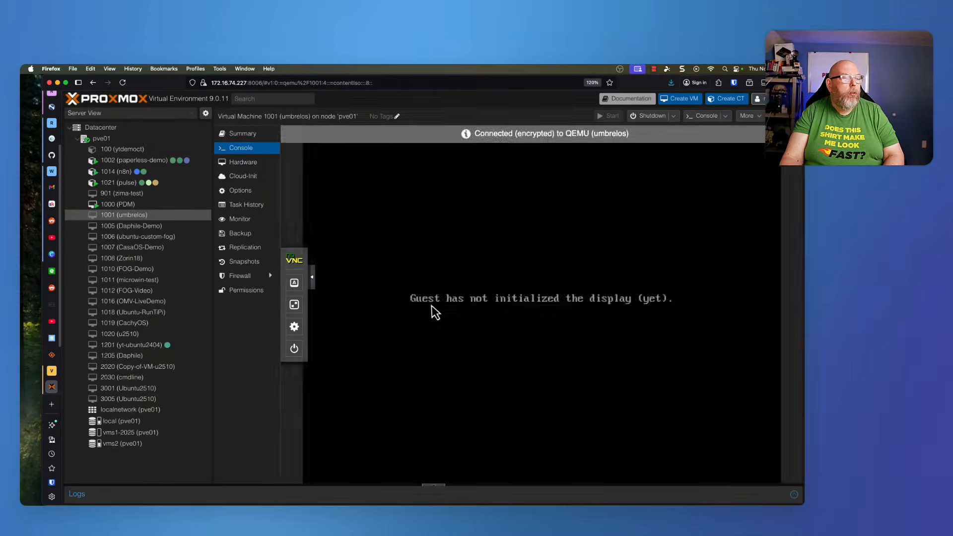
{"action": "left_click", "coordinate": [294, 305]}
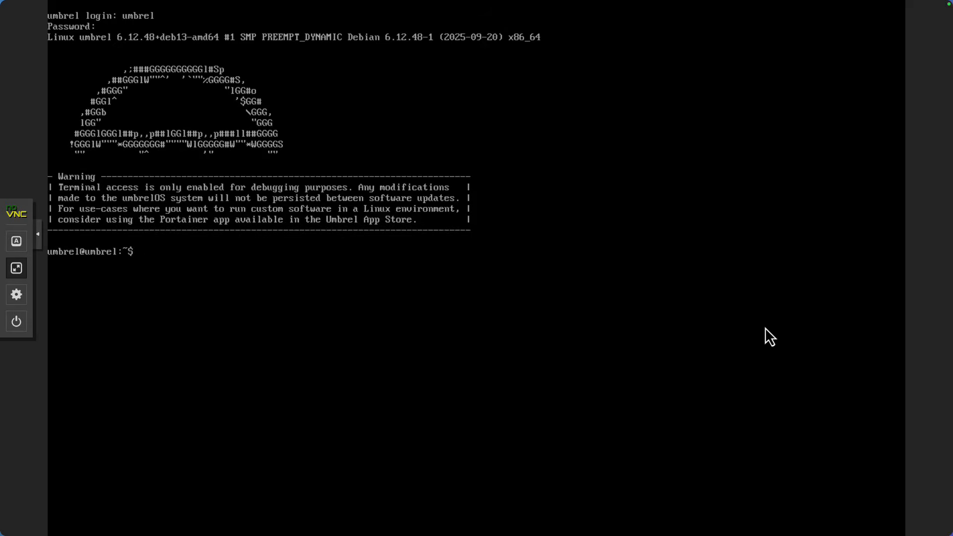
{"action": "type", "text": "ip a"}
{"action": "key", "text": "Return"}
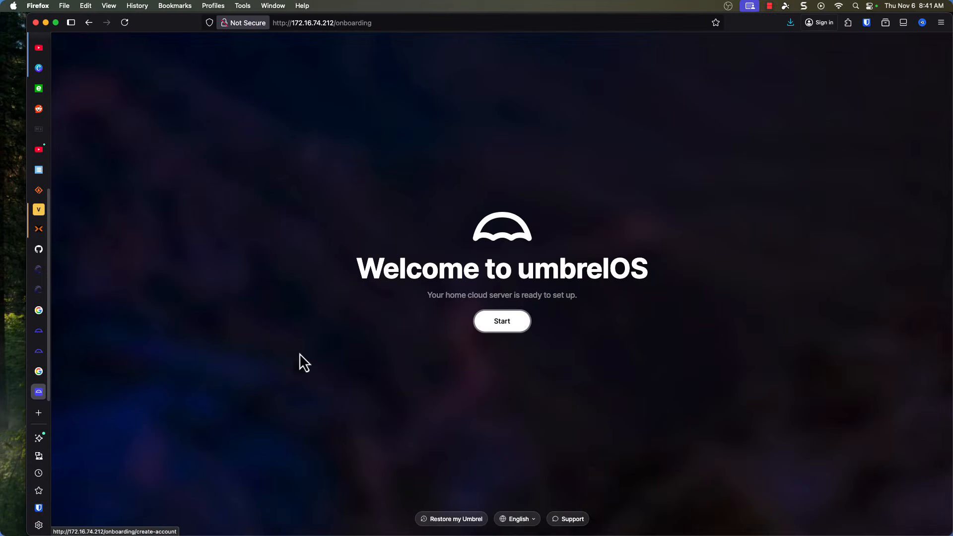
Create the umbrelOS account with the owner's name and a confirmed account password, and finish the onboarding.
{"action": "left_click", "coordinate": [511, 326]}
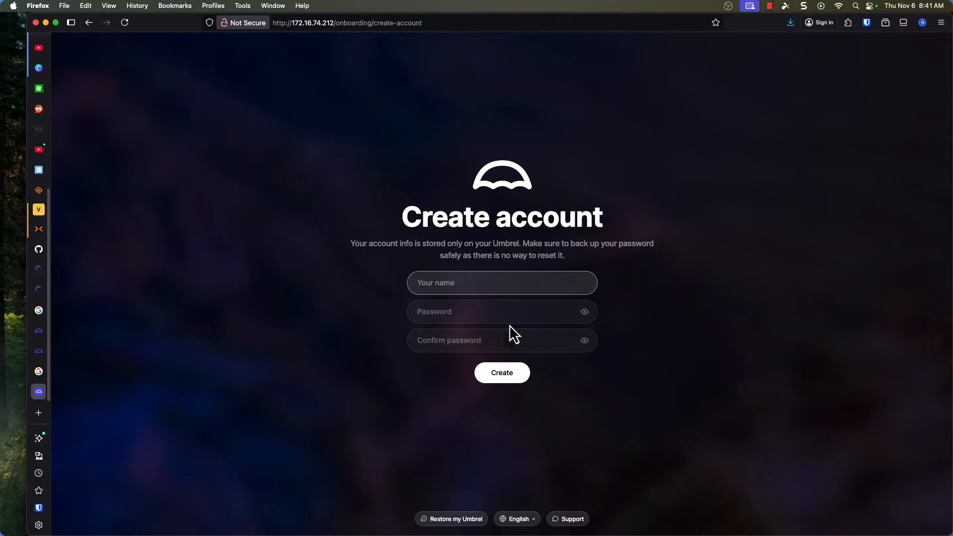
{"action": "type", "text": "Jeremy"}
{"action": "key", "text": "Tab"}
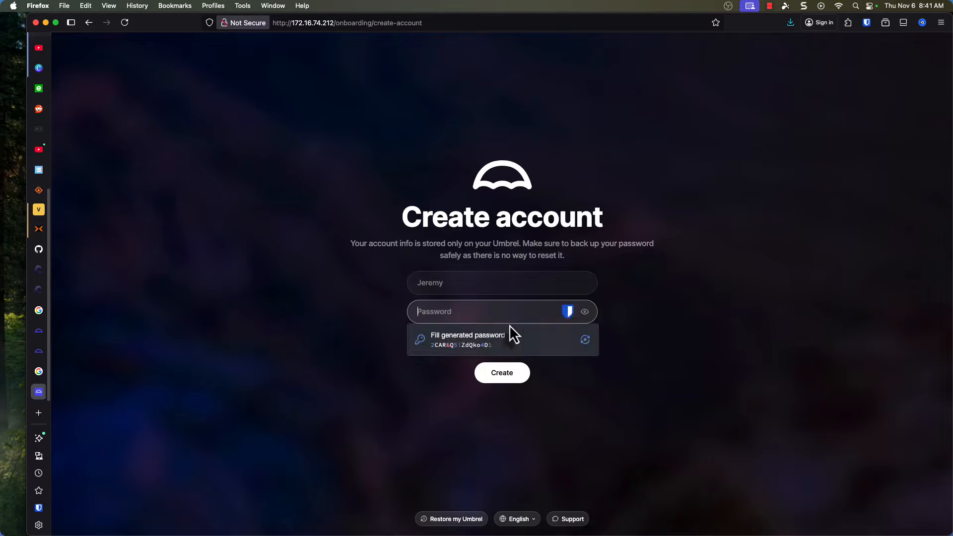
{"action": "key", "text": "Return"}
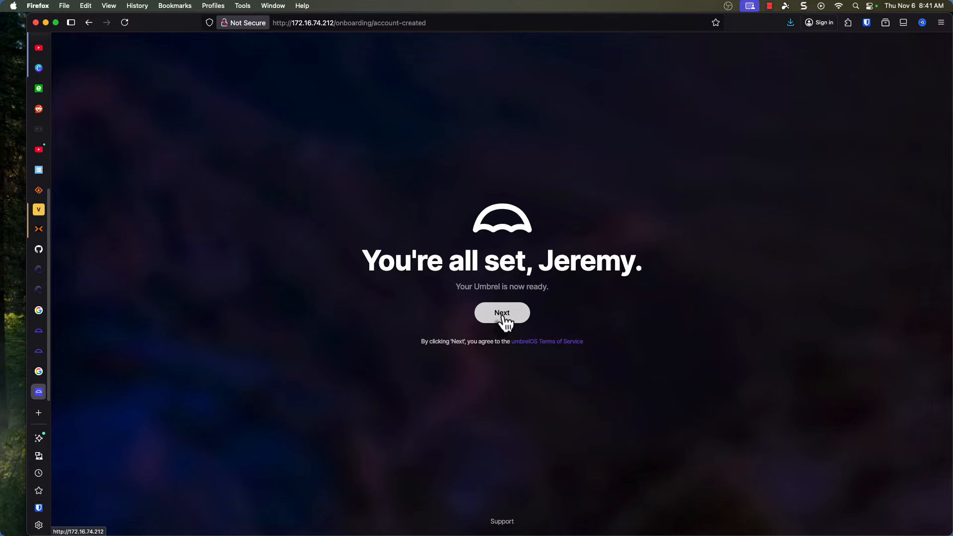
{"action": "left_click", "coordinate": [503, 316]}
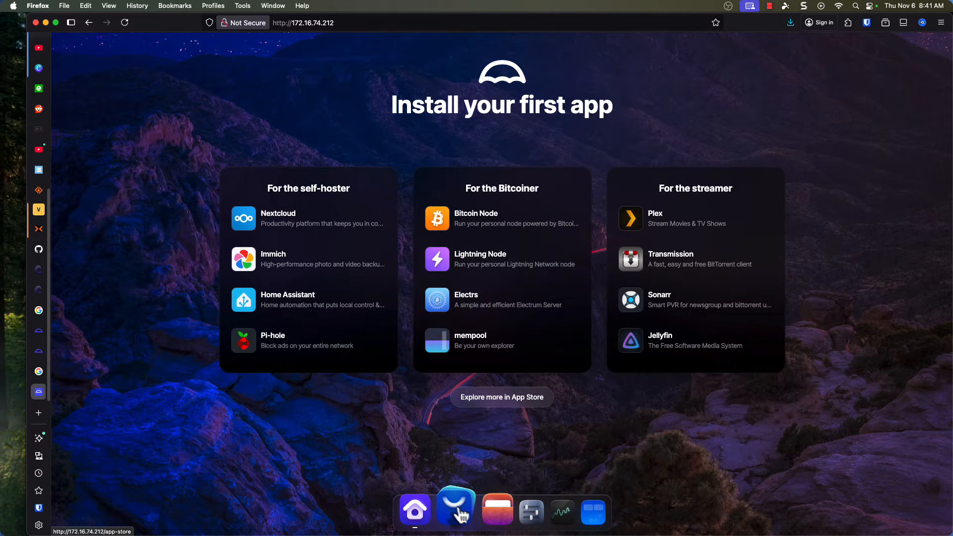
Look over the Files app, the Live Usage readings and the widget editor, and return to the home screen.
{"action": "left_click", "coordinate": [491, 514]}
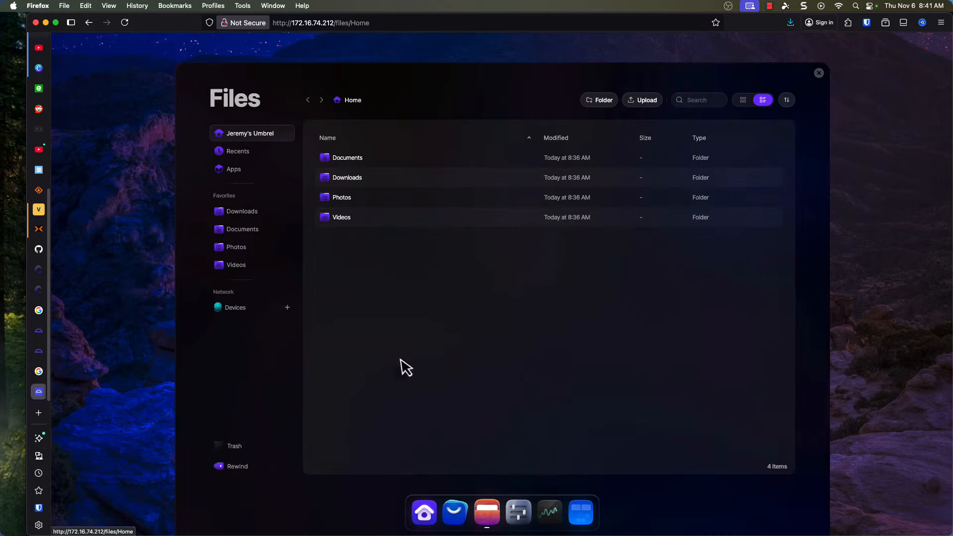
{"action": "left_click", "coordinate": [819, 73]}
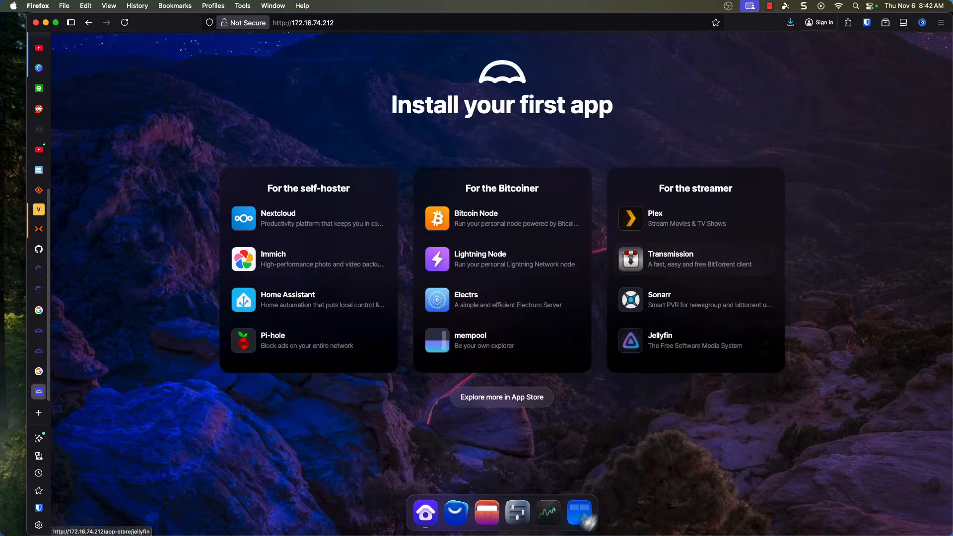
{"action": "left_click", "coordinate": [547, 511]}
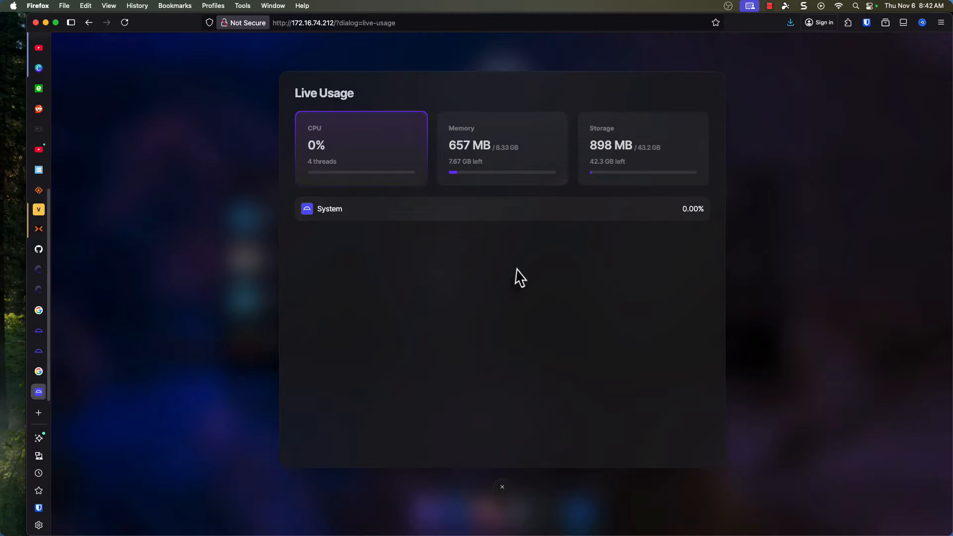
{"action": "left_click", "coordinate": [581, 516]}
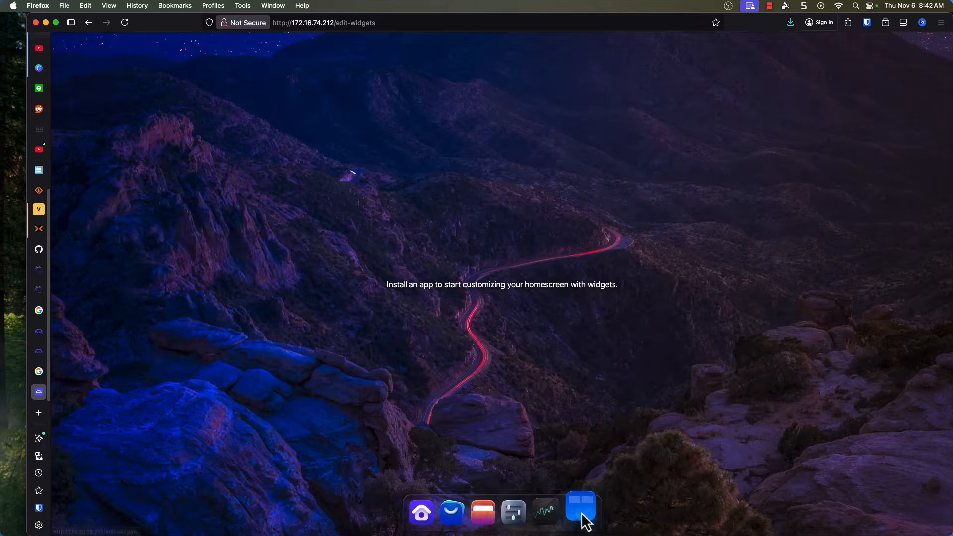
{"action": "left_click", "coordinate": [424, 513]}
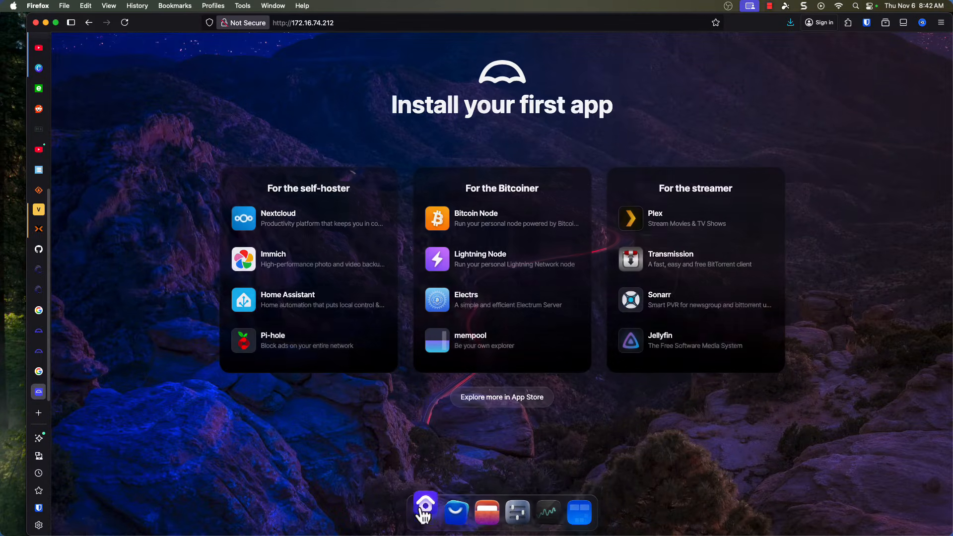
Find Uptime Kuma in the App Store by searching for "uptime" and install it.
{"action": "left_click", "coordinate": [509, 398]}
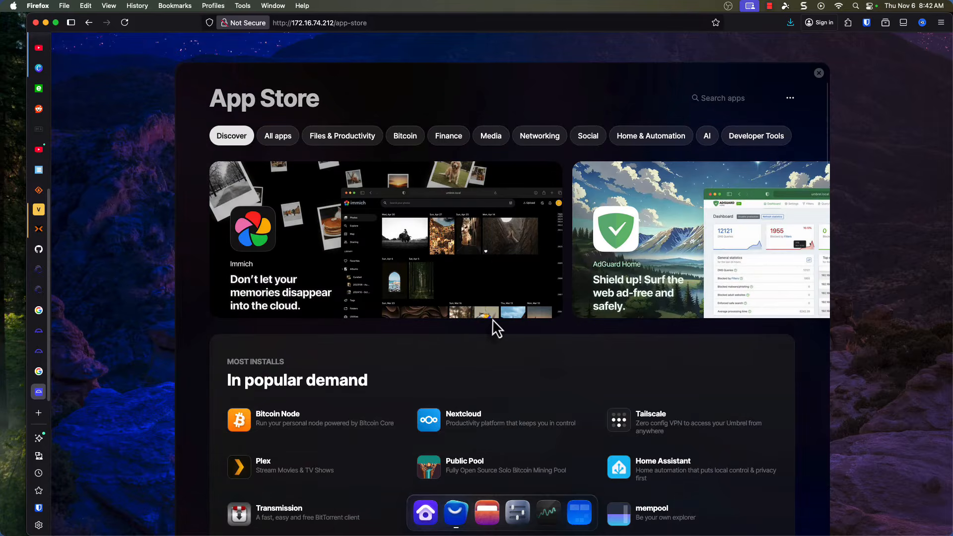
{"action": "left_click", "coordinate": [702, 97]}
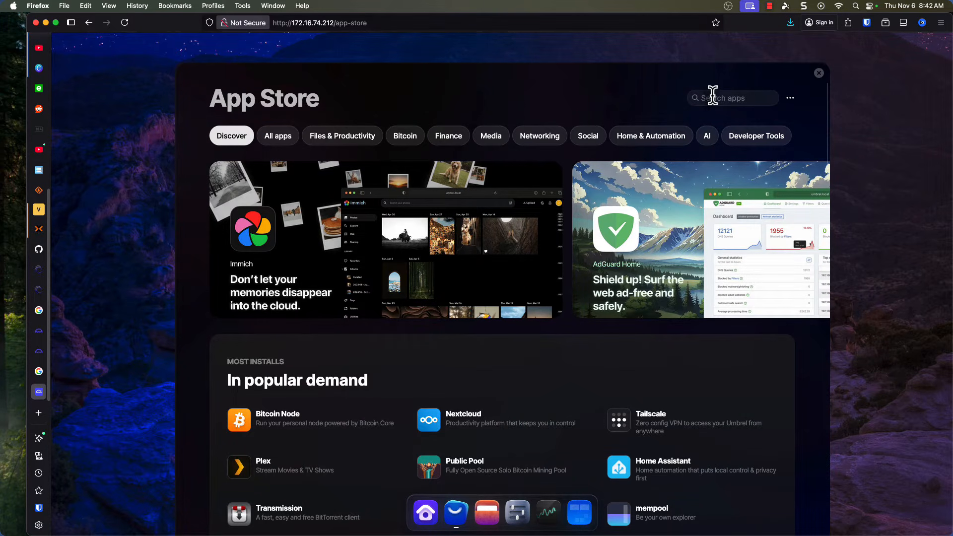
{"action": "type", "text": "uptime"}
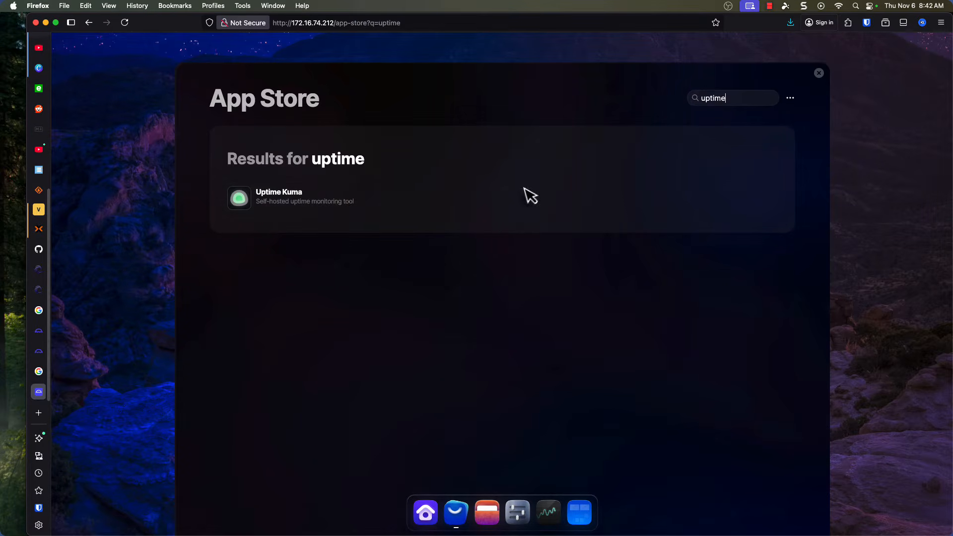
{"action": "left_click", "coordinate": [314, 198]}
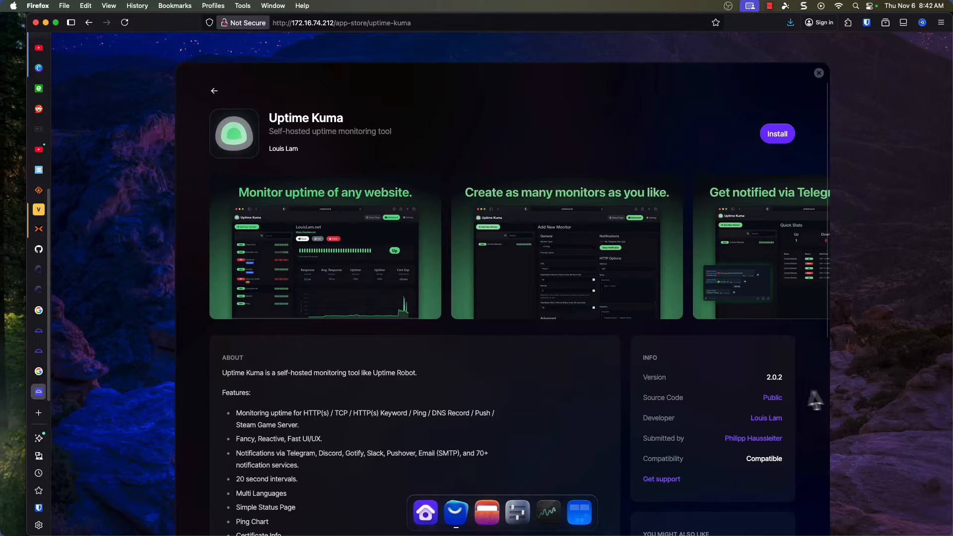
{"action": "left_click", "coordinate": [776, 140]}
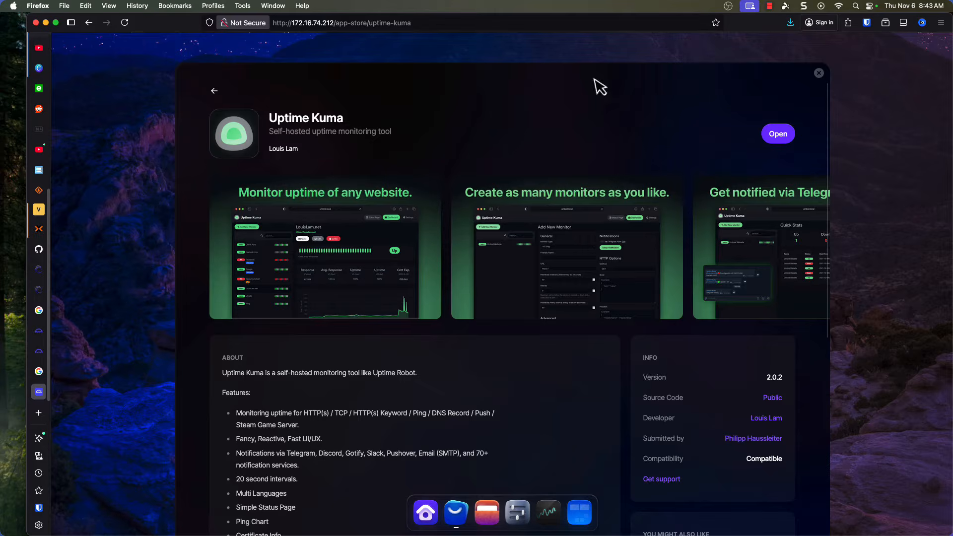
{"action": "left_click", "coordinate": [848, 77]}
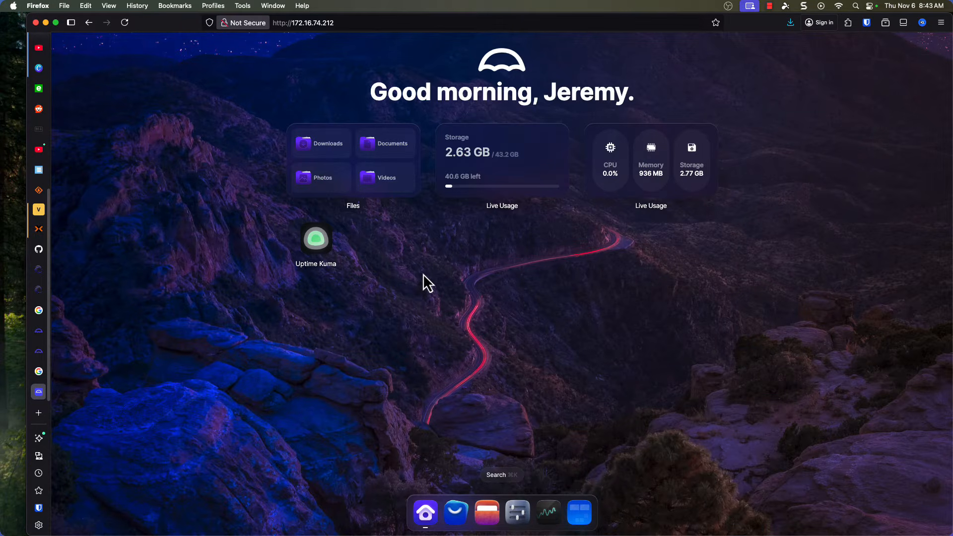
Open Uptime Kuma and complete its initial setup with SQLite as the database.
{"action": "left_click", "coordinate": [320, 243]}
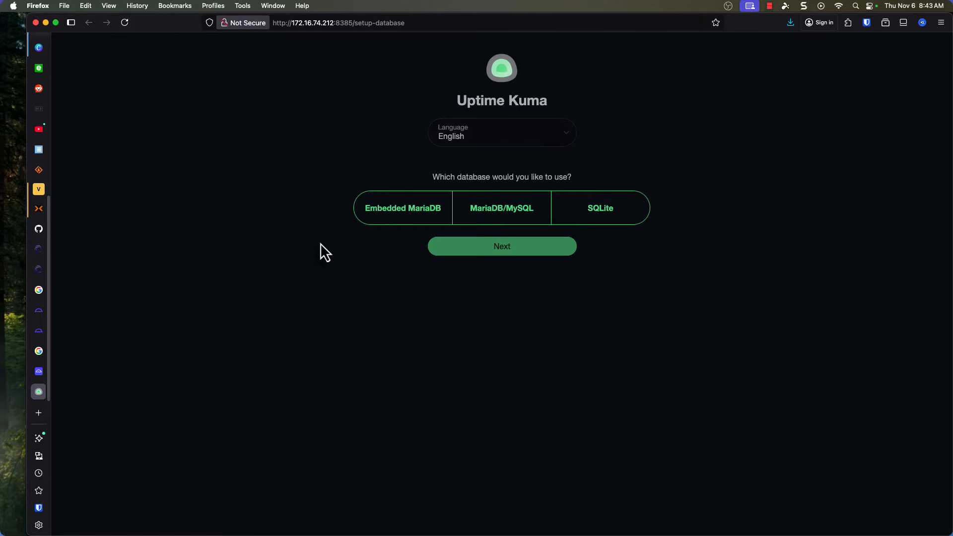
{"action": "left_click", "coordinate": [605, 214]}
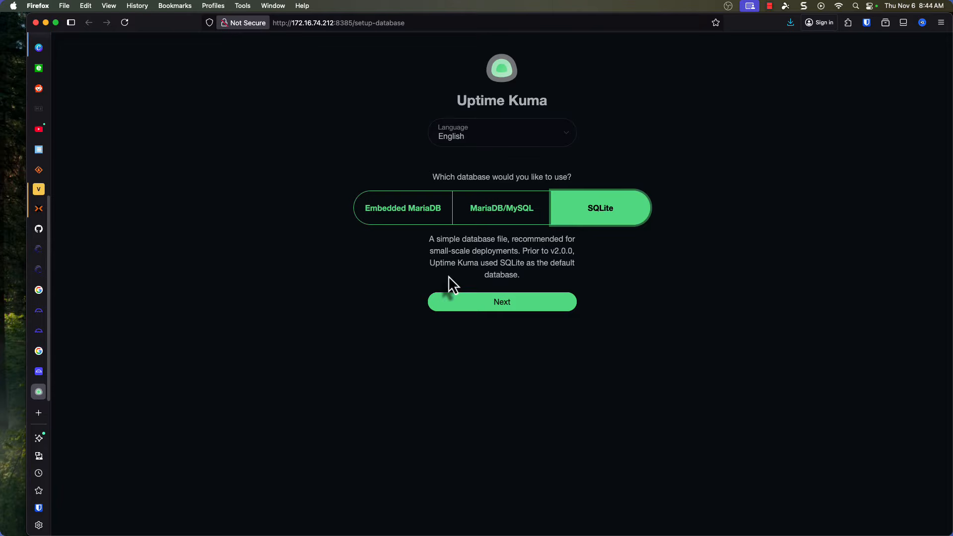
{"action": "left_click", "coordinate": [502, 313]}
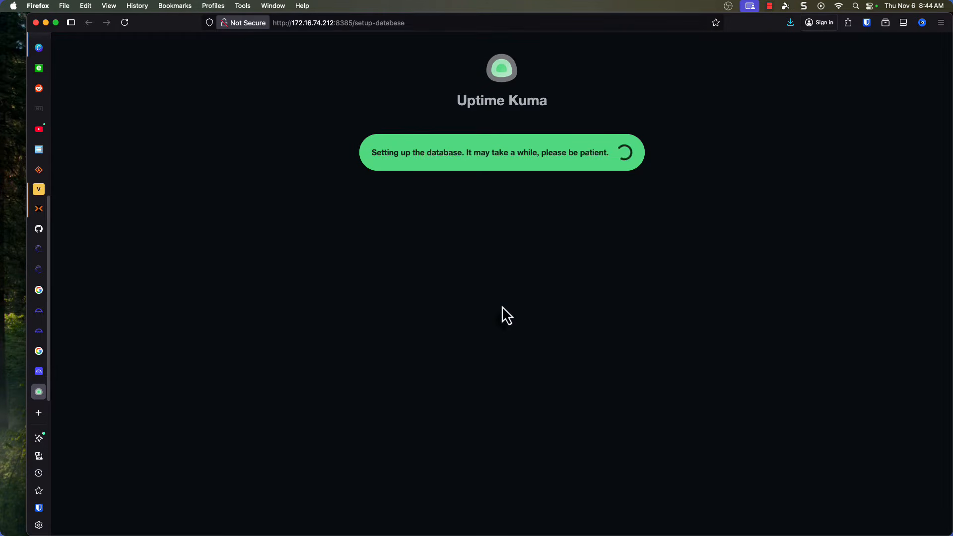
{"action": "left_click", "coordinate": [513, 301]}
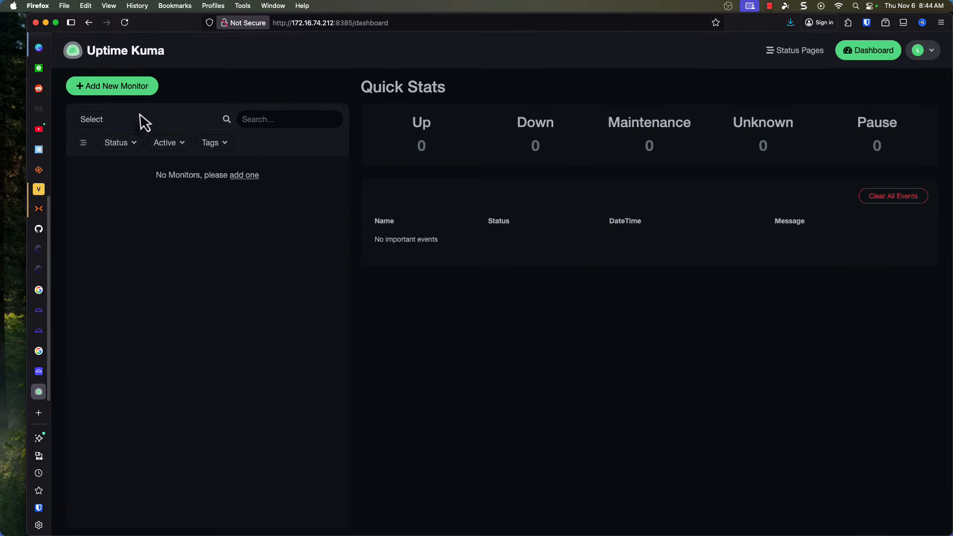
Add and save a Ping monitor with the friendly name PVE01 and the hostname 172.16.74.227.
{"action": "left_click", "coordinate": [130, 89]}
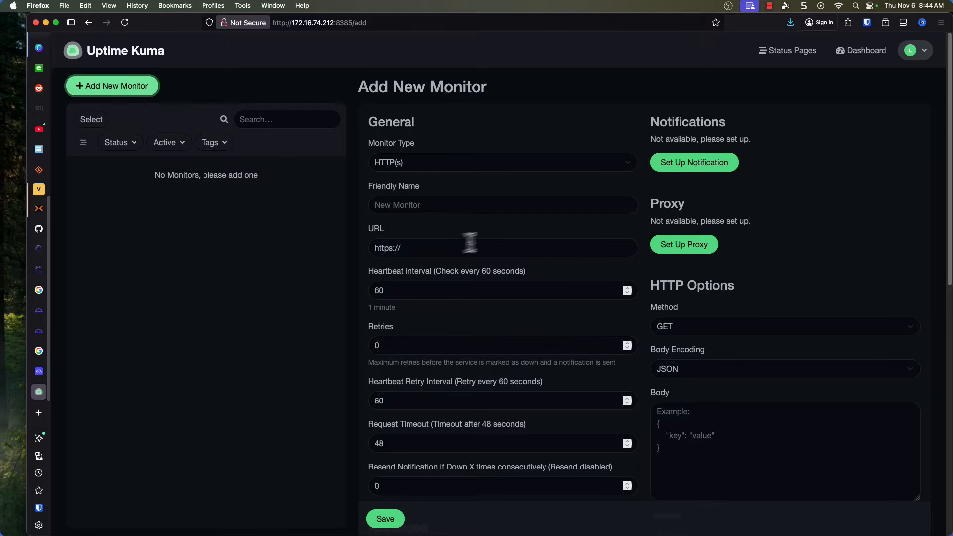
{"action": "left_click", "coordinate": [439, 163]}
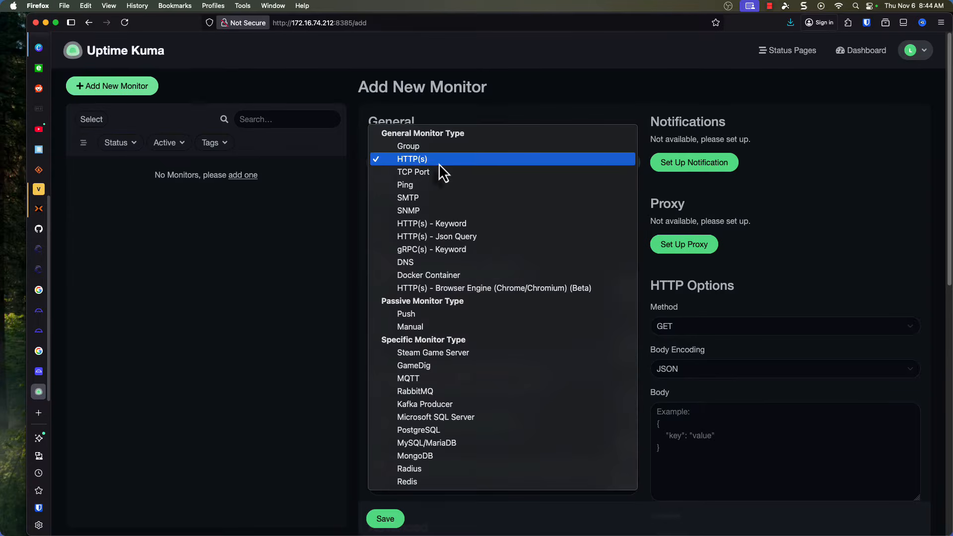
{"action": "left_click", "coordinate": [435, 186]}
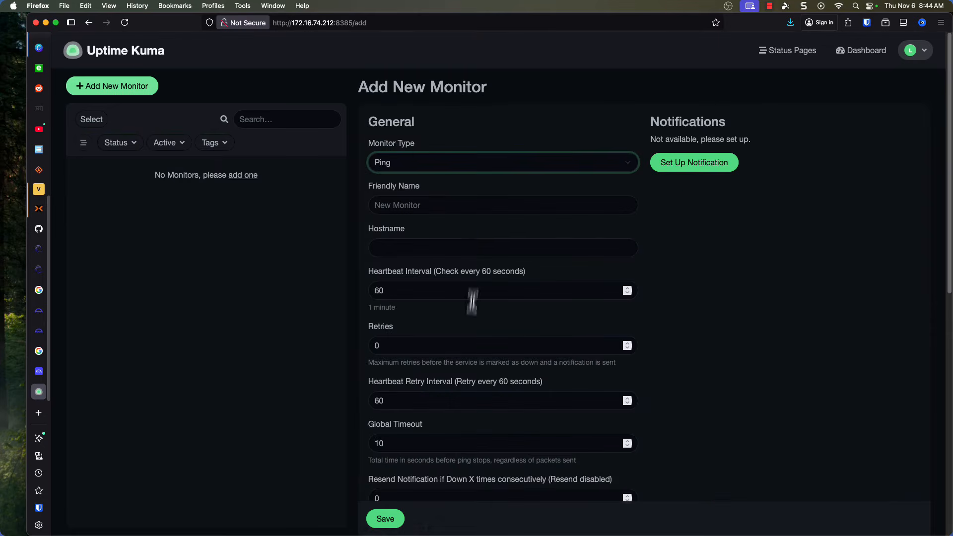
{"action": "left_click", "coordinate": [461, 205]}
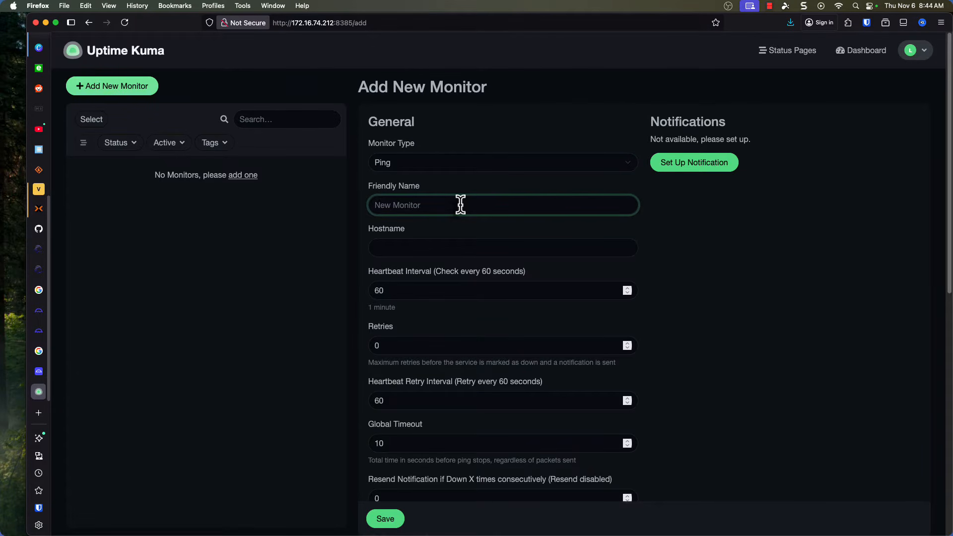
{"action": "type", "text": "PVE01"}
{"action": "key", "text": "Tab"}
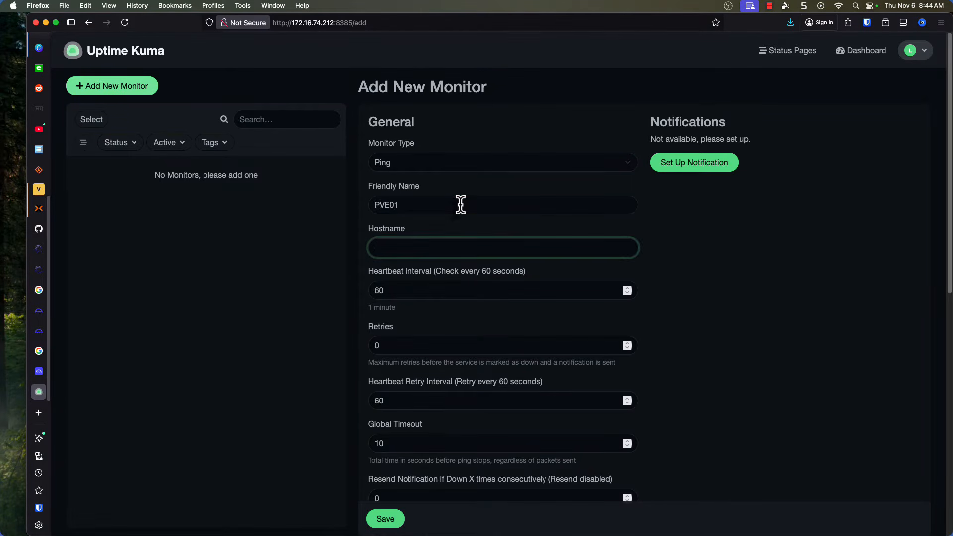
{"action": "type", "text": "172.16.74.227"}
{"action": "left_click", "coordinate": [384, 518]}
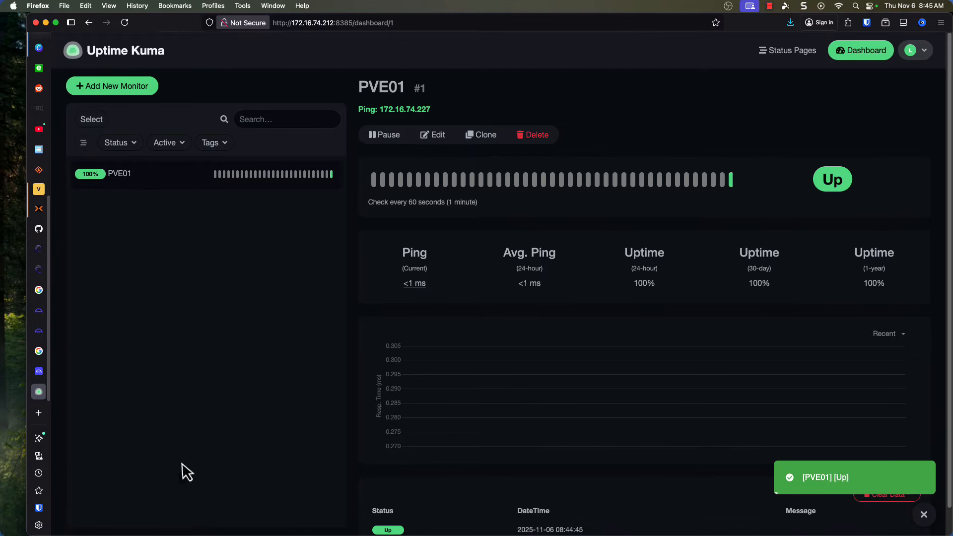
Return to umbrelOS and browse the App Store's featured apps and its Files & Productivity category.
{"action": "left_click", "coordinate": [39, 373]}
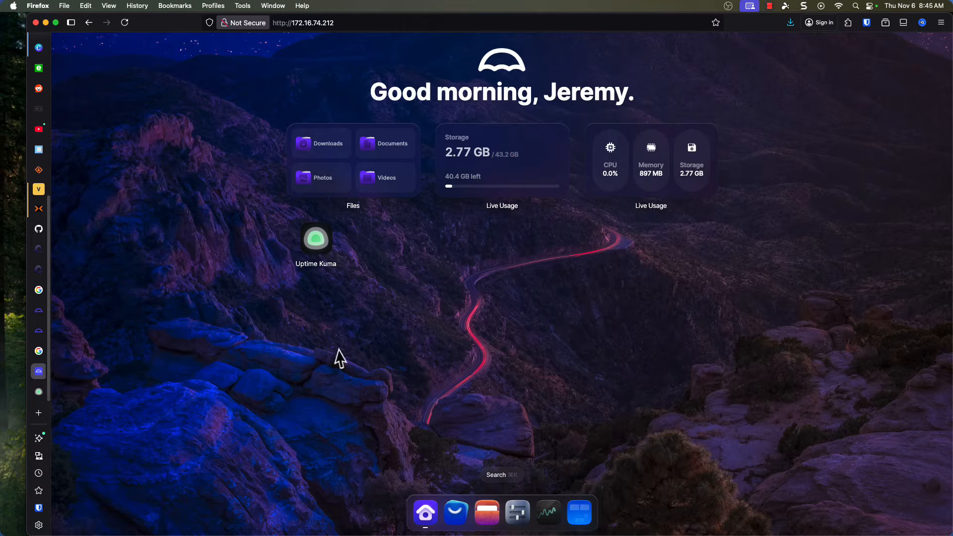
{"action": "left_click", "coordinate": [455, 514]}
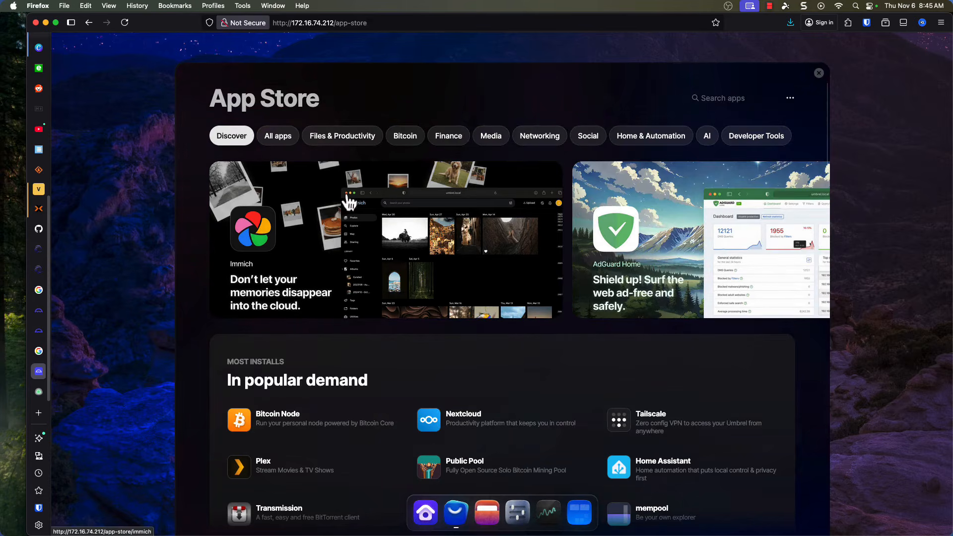
{"action": "scroll", "coordinate": [377, 303], "scroll_direction": "down", "scroll_amount": 10}
{"action": "scroll", "coordinate": [400, 260], "scroll_direction": "down", "scroll_amount": 5}
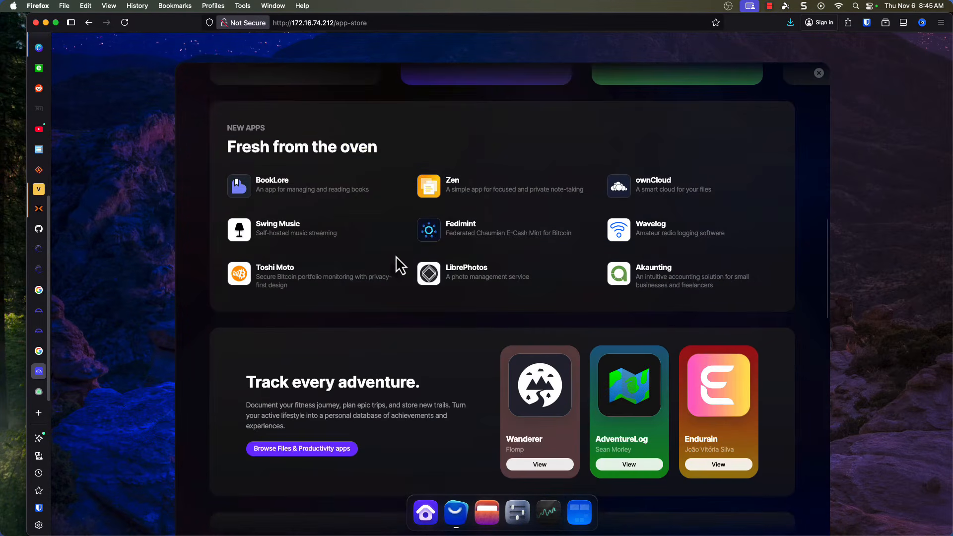
{"action": "scroll", "coordinate": [395, 258], "scroll_direction": "up", "scroll_amount": 6}
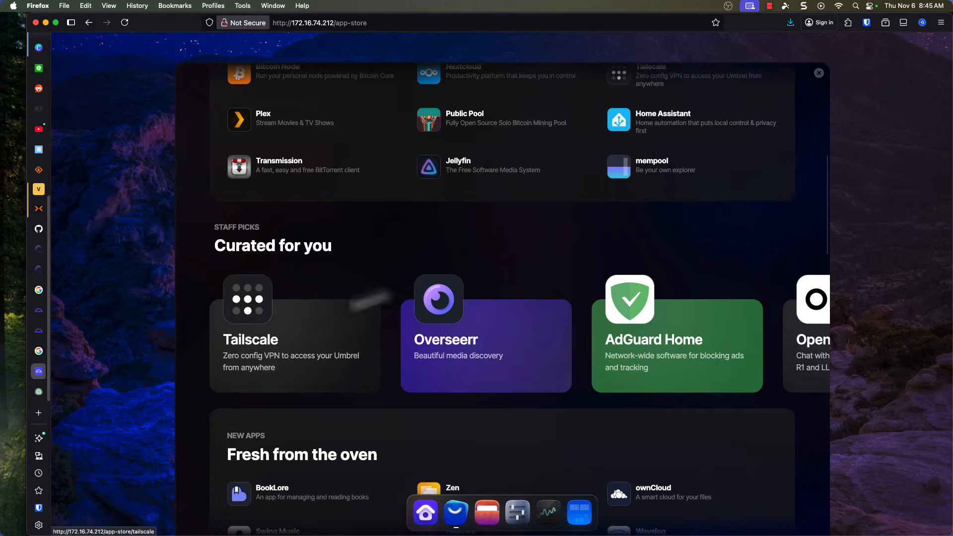
{"action": "scroll", "coordinate": [465, 275], "scroll_direction": "up", "scroll_amount": 3}
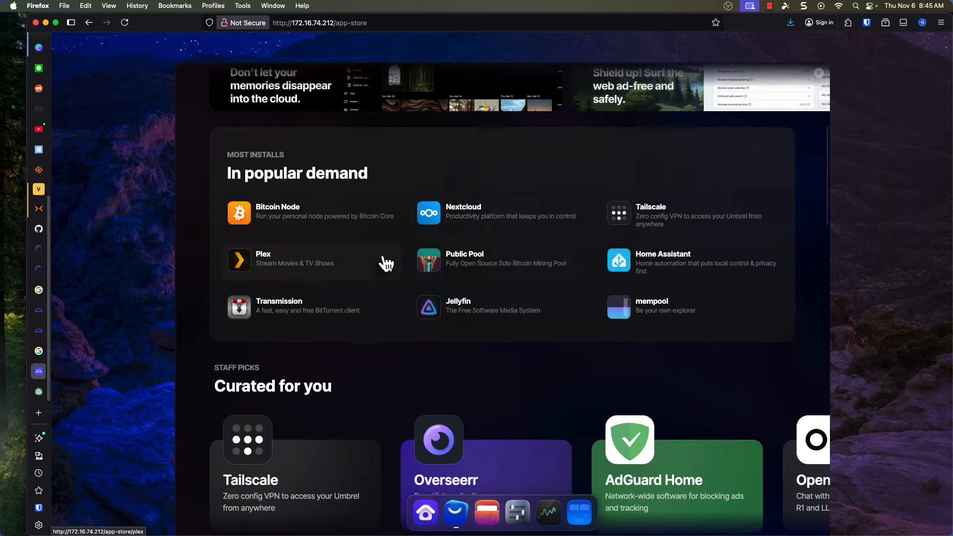
{"action": "scroll", "coordinate": [386, 264], "scroll_direction": "up", "scroll_amount": 6}
{"action": "left_click", "coordinate": [342, 136]}
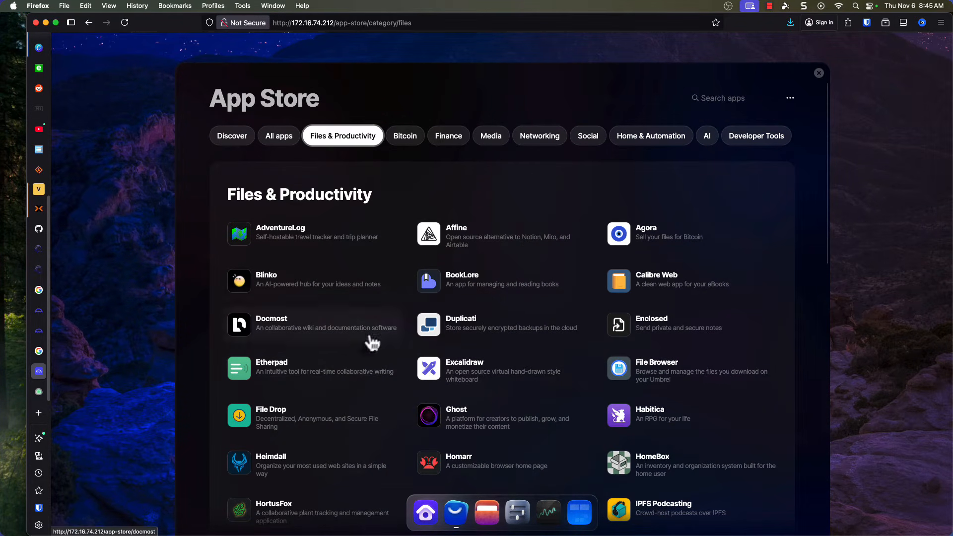
Look through the rest of the Files & Productivity apps and the full Bitcoin category in the App Store.
{"action": "scroll", "coordinate": [389, 356], "scroll_direction": "down", "scroll_amount": 6}
{"action": "scroll", "coordinate": [391, 355], "scroll_direction": "down", "scroll_amount": 8}
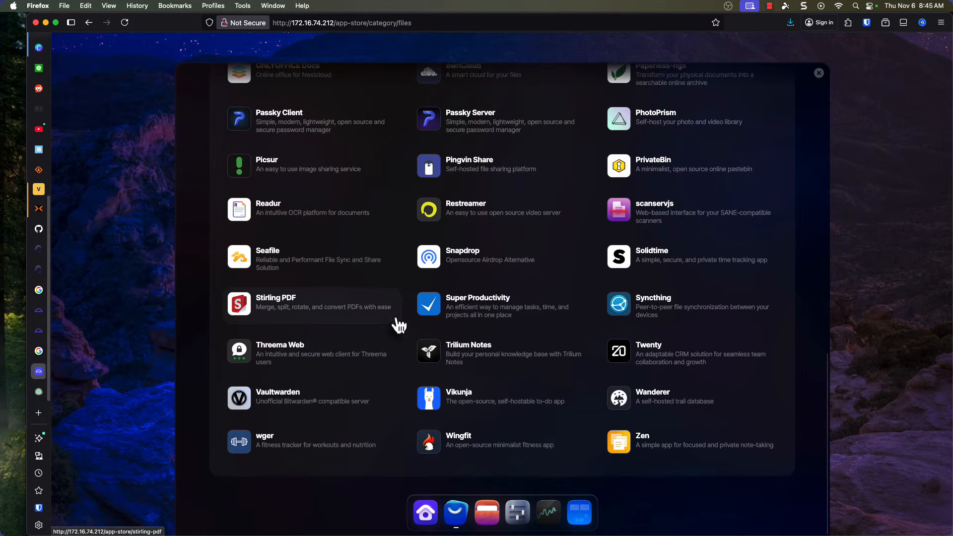
{"action": "scroll", "coordinate": [400, 325], "scroll_direction": "up", "scroll_amount": 14}
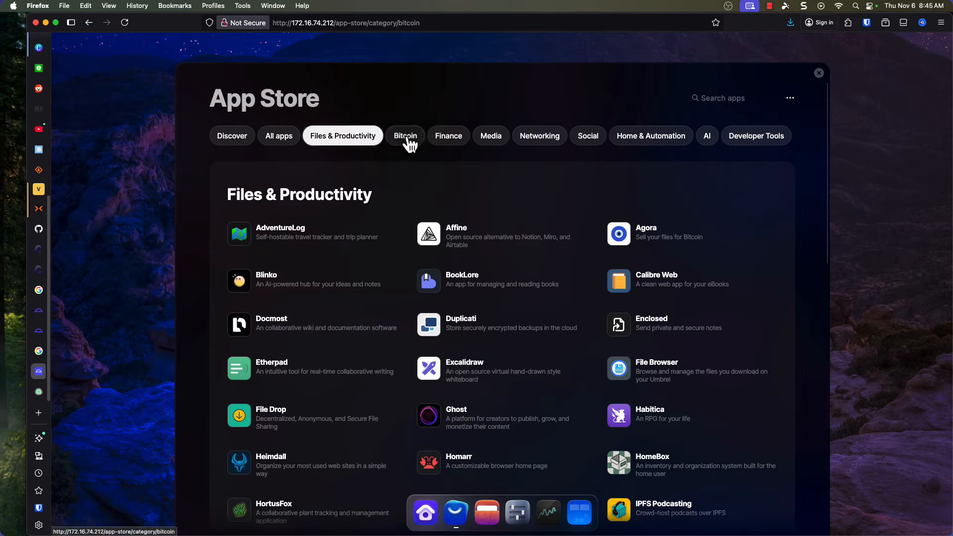
{"action": "left_click", "coordinate": [407, 143]}
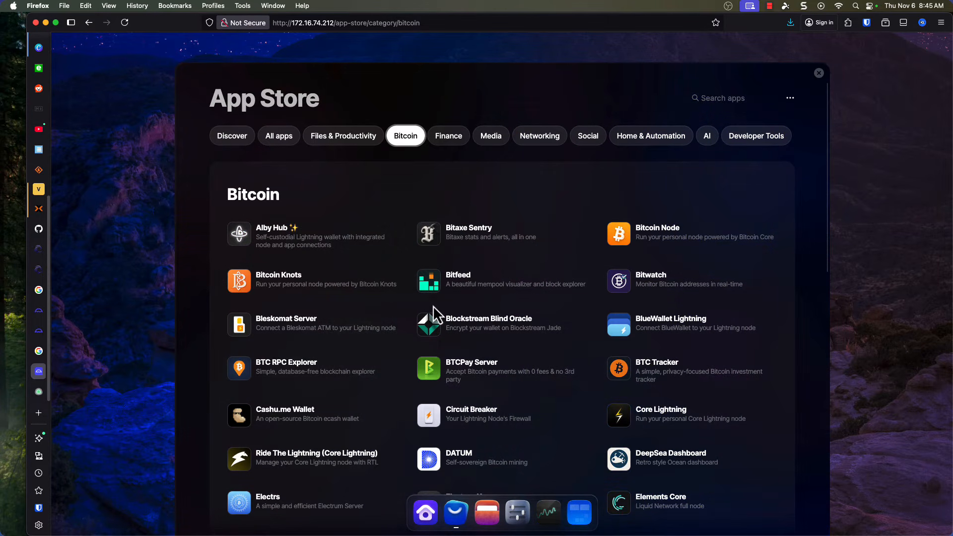
{"action": "scroll", "coordinate": [367, 325], "scroll_direction": "down", "scroll_amount": 1}
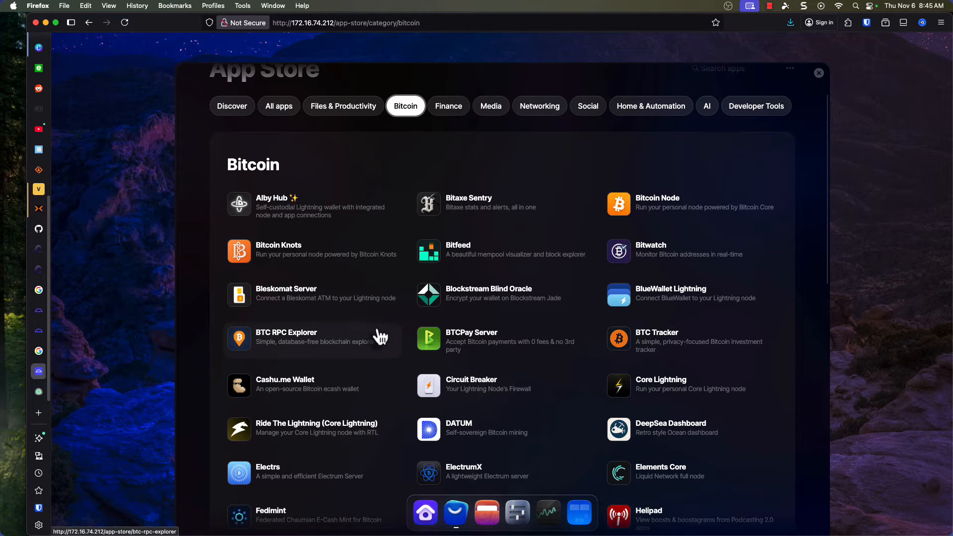
{"action": "scroll", "coordinate": [378, 329], "scroll_direction": "down", "scroll_amount": 10}
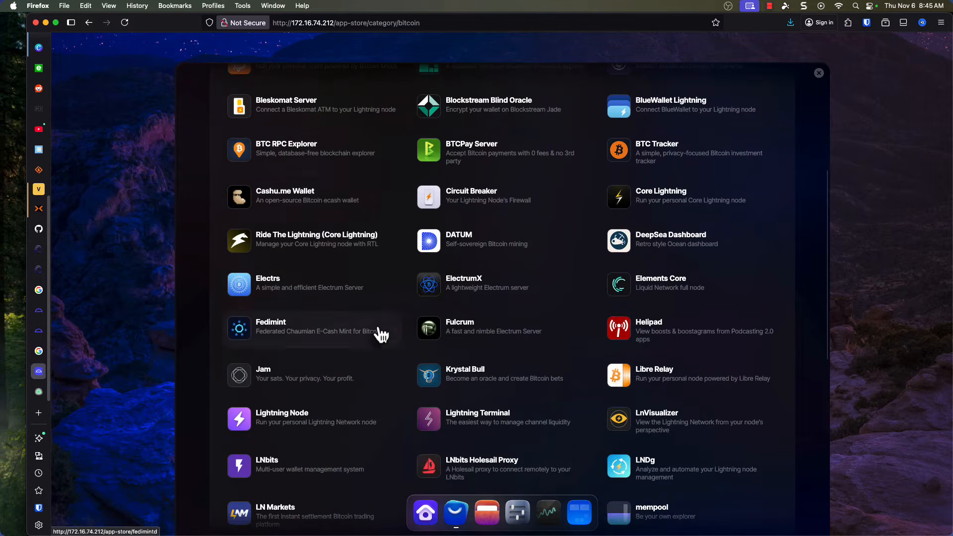
{"action": "scroll", "coordinate": [377, 326], "scroll_direction": "down", "scroll_amount": 7}
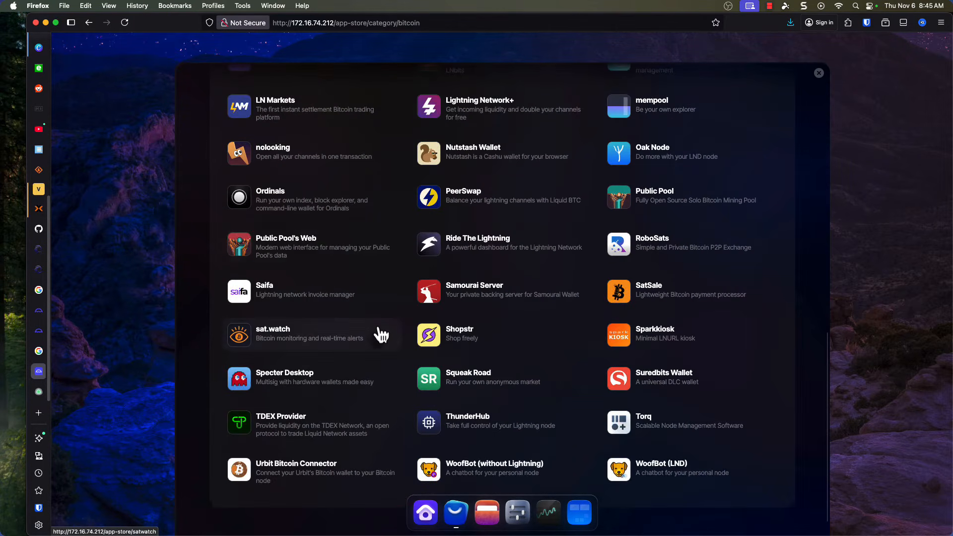
{"action": "scroll", "coordinate": [381, 335], "scroll_direction": "up", "scroll_amount": 10}
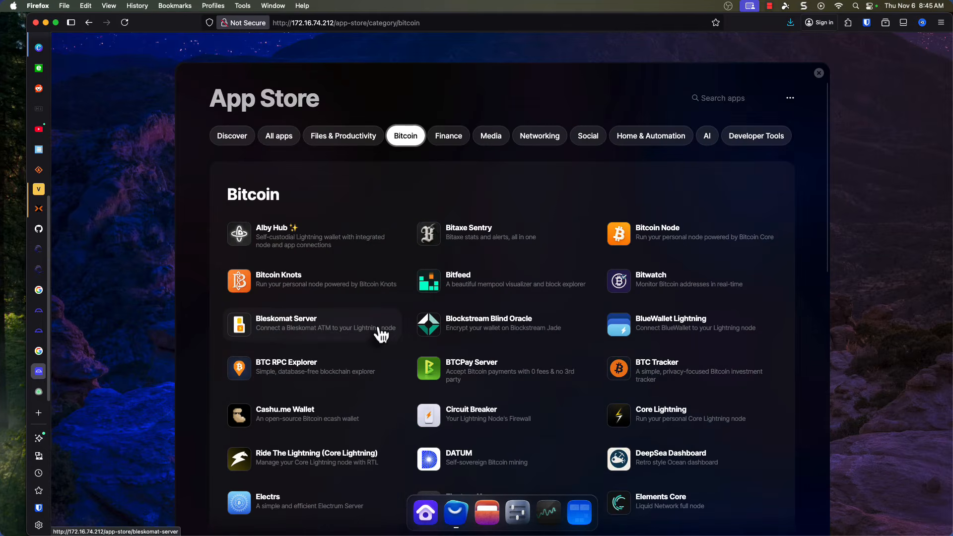
Look through the Finance, Media and Networking categories in the App Store.
{"action": "left_click", "coordinate": [450, 141]}
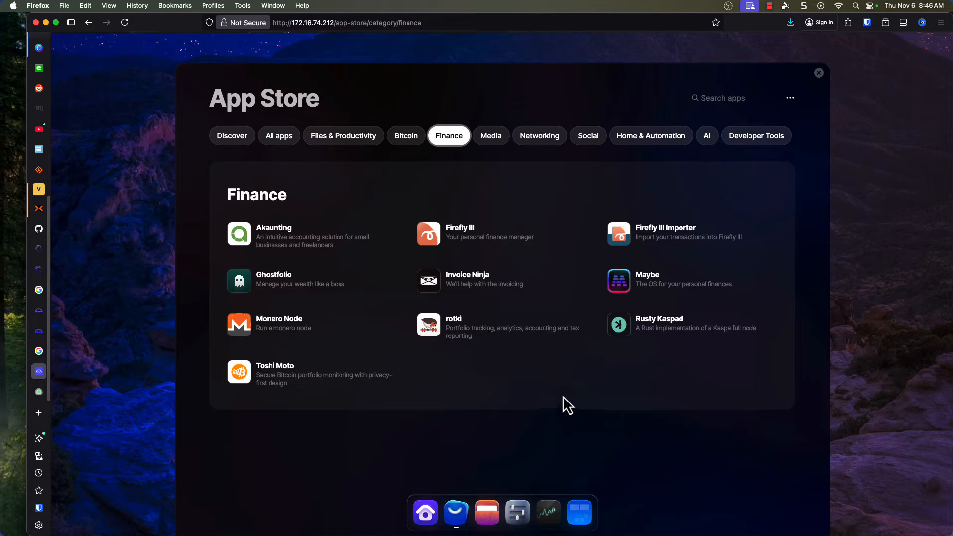
{"action": "left_click", "coordinate": [491, 144]}
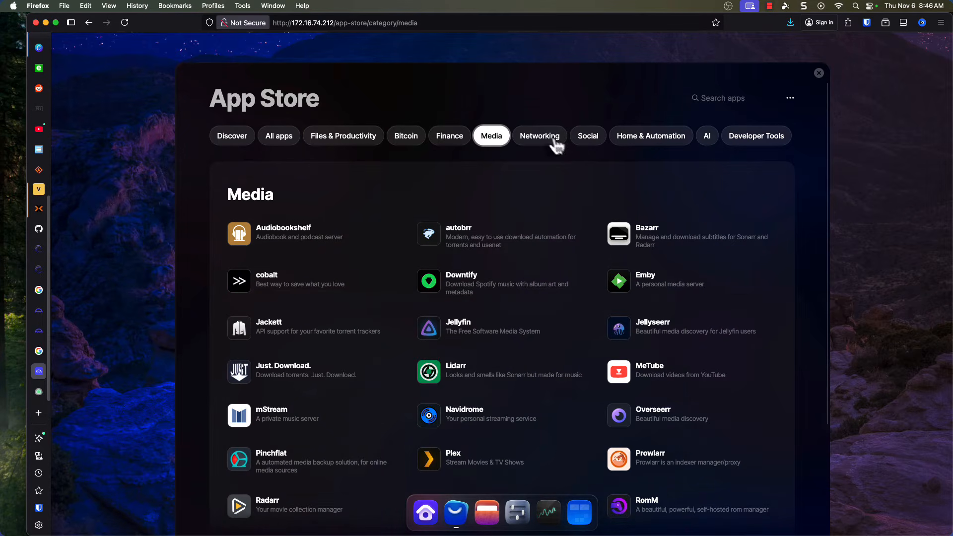
{"action": "left_click", "coordinate": [550, 141]}
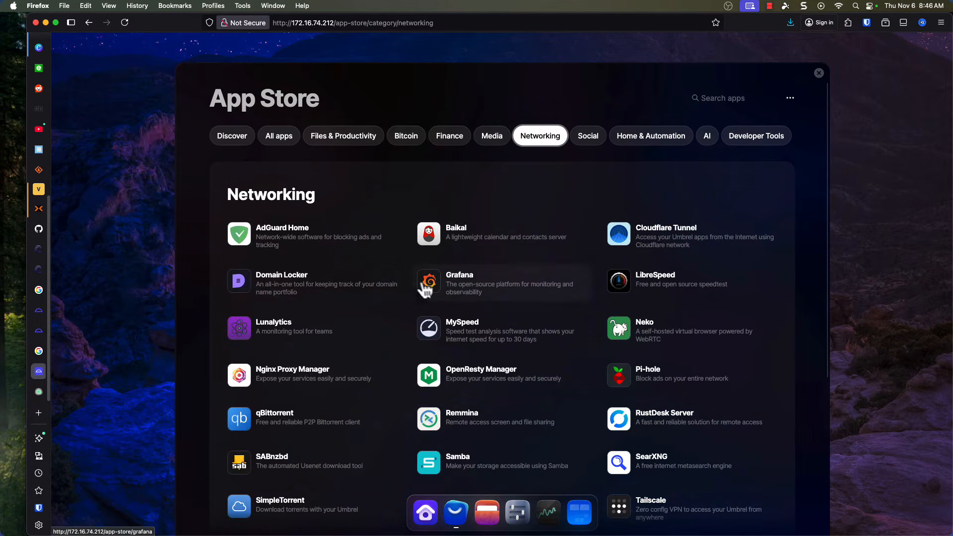
{"action": "scroll", "coordinate": [410, 338], "scroll_direction": "down", "scroll_amount": 2}
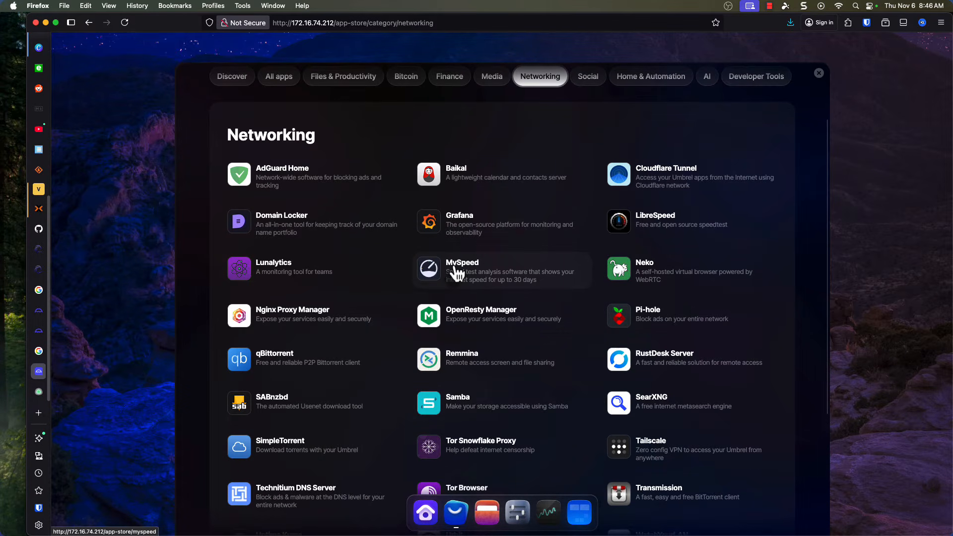
{"action": "scroll", "coordinate": [390, 258], "scroll_direction": "down", "scroll_amount": 5}
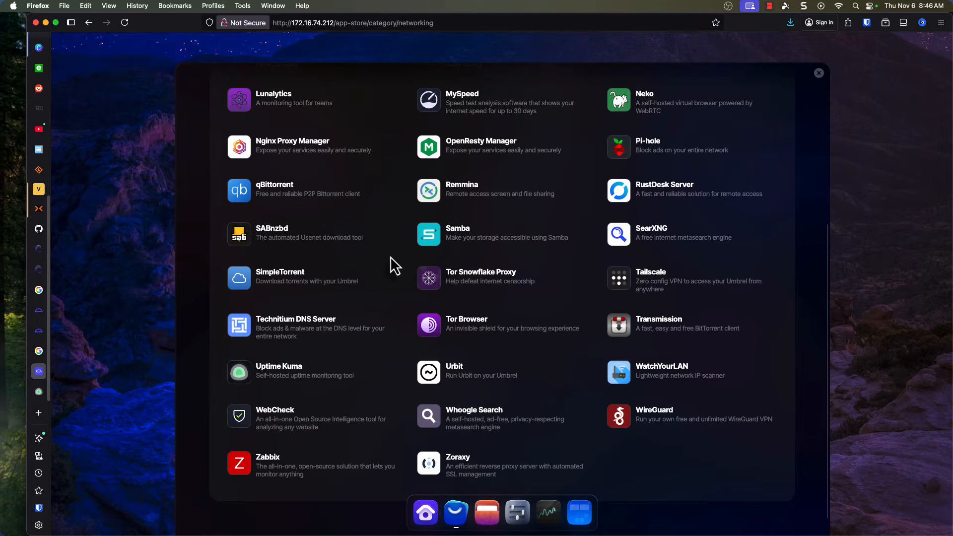
{"action": "scroll", "coordinate": [390, 258], "scroll_direction": "down", "scroll_amount": 1}
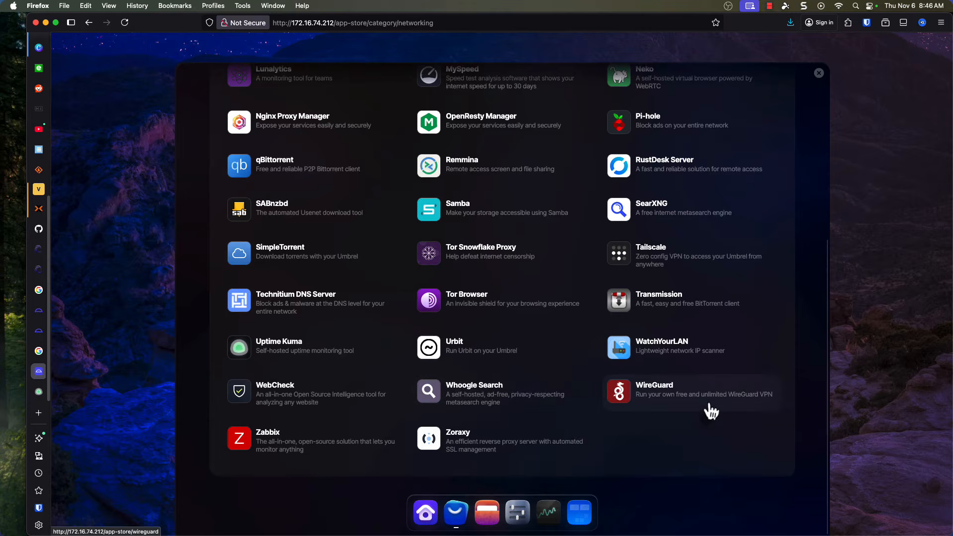
{"action": "scroll", "coordinate": [695, 402], "scroll_direction": "up", "scroll_amount": 6}
Look through the Social, Home & Automation, AI and Developer Tools categories, and close the App Store.
{"action": "left_click", "coordinate": [596, 144]}
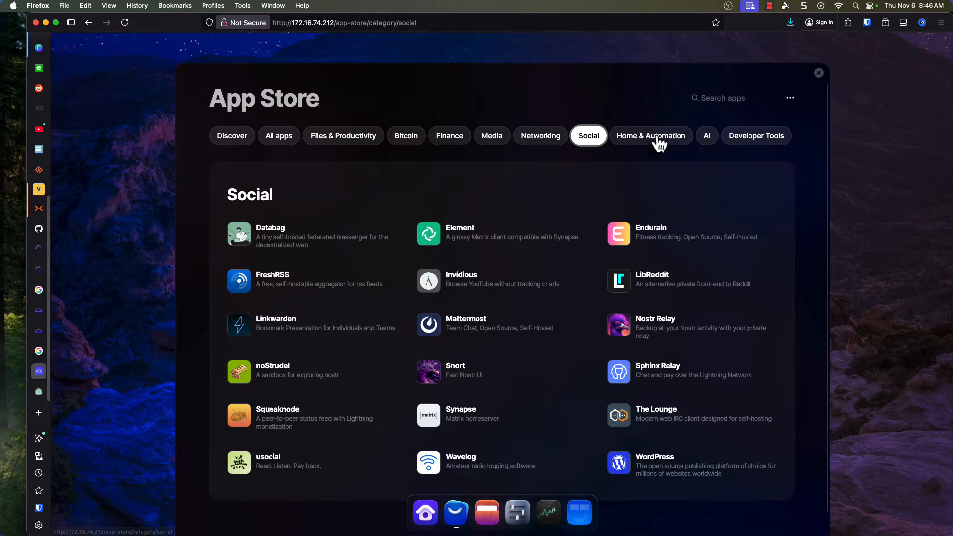
{"action": "left_click", "coordinate": [658, 140]}
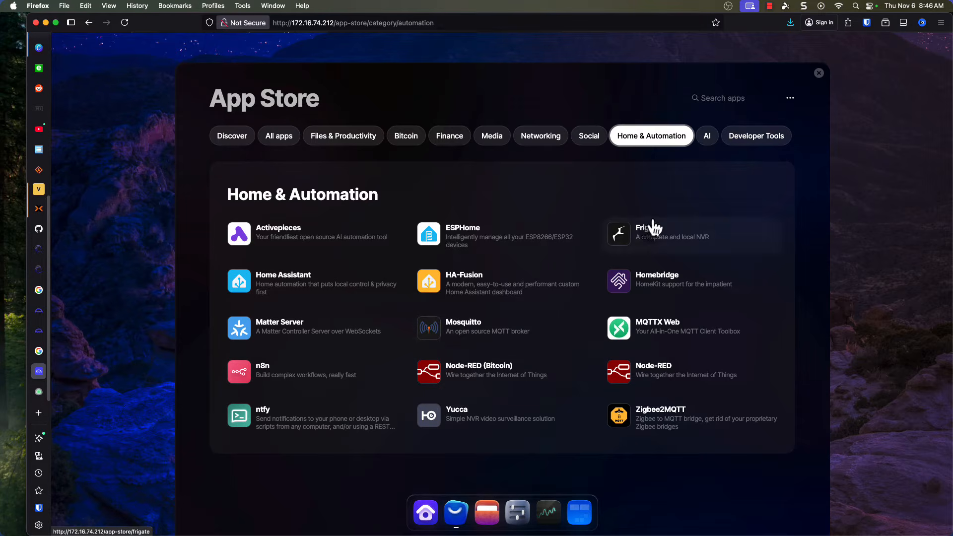
{"action": "left_click", "coordinate": [710, 137]}
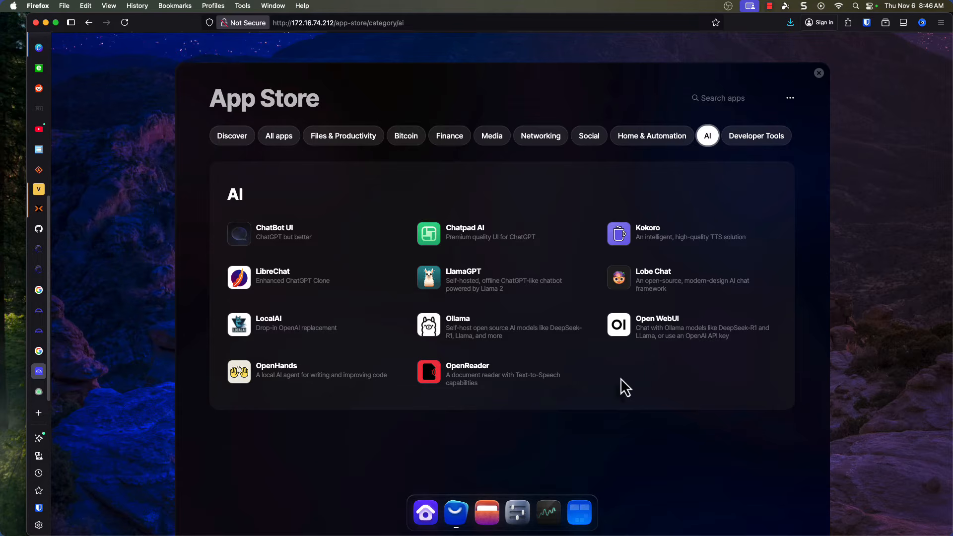
{"action": "left_click", "coordinate": [754, 145]}
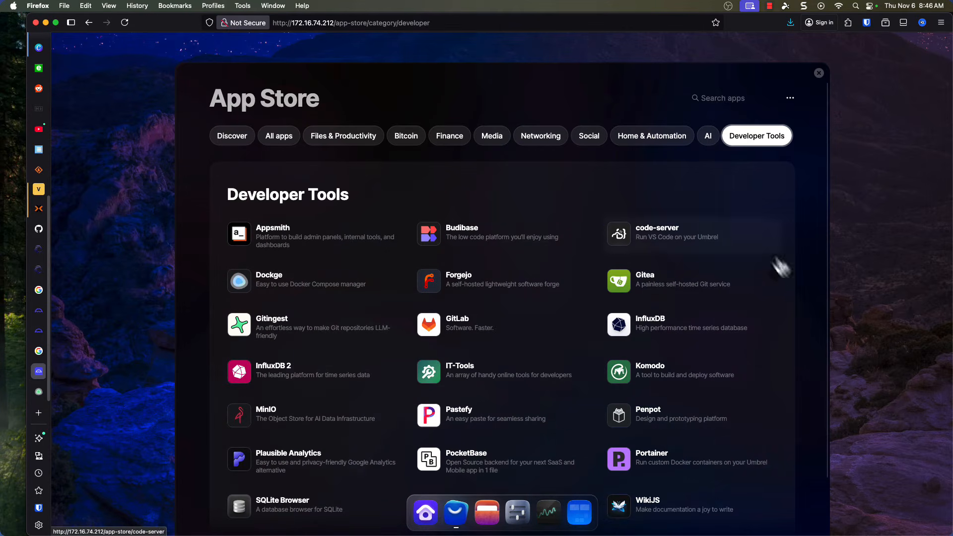
{"action": "scroll", "coordinate": [778, 295], "scroll_direction": "down", "scroll_amount": 3}
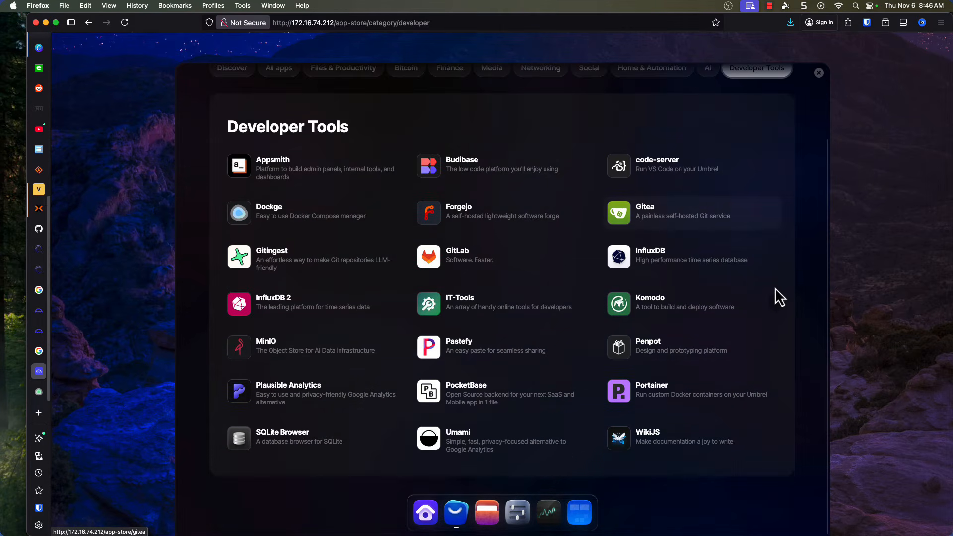
{"action": "scroll", "coordinate": [819, 81], "scroll_direction": "up", "scroll_amount": 3}
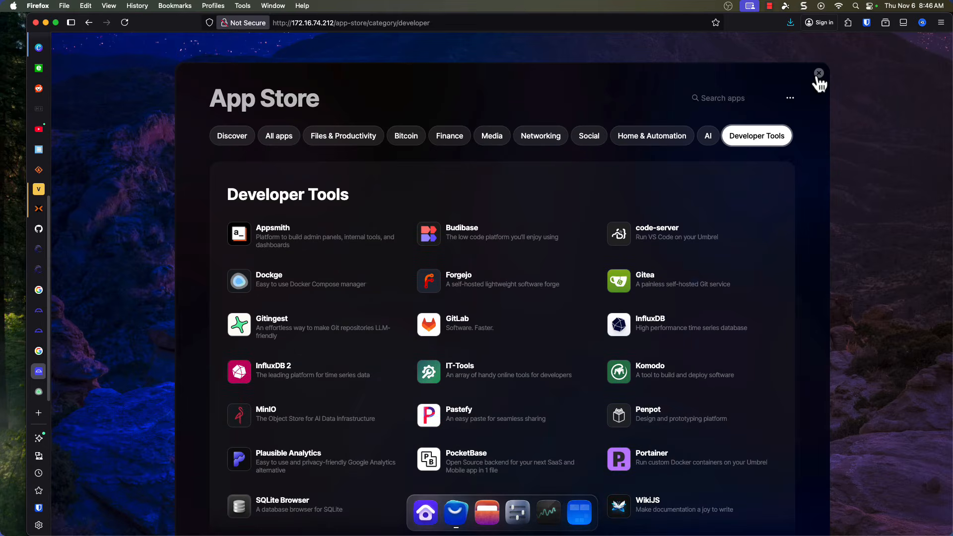
{"action": "left_click", "coordinate": [818, 79]}
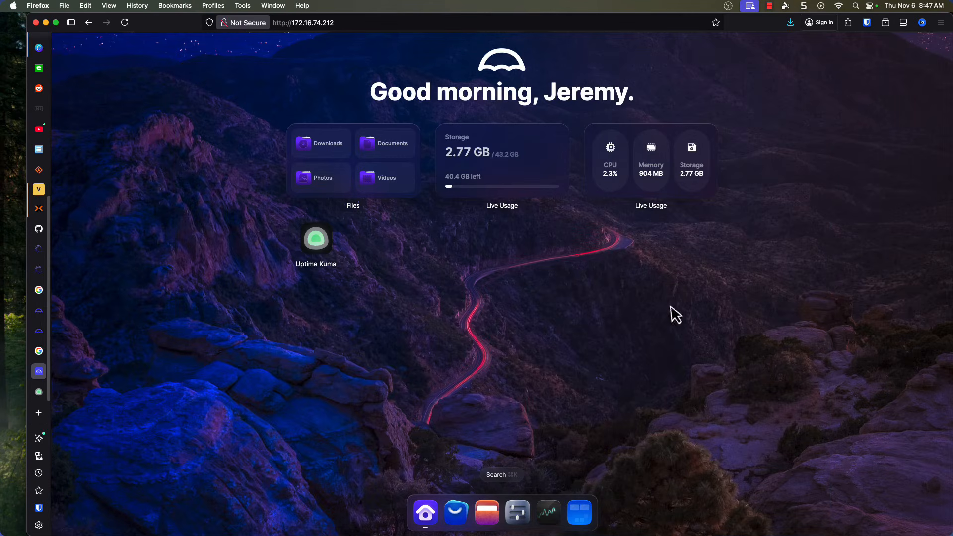
Open the umbrelOS settings and review the device information and available options.
{"action": "left_click", "coordinate": [518, 511]}
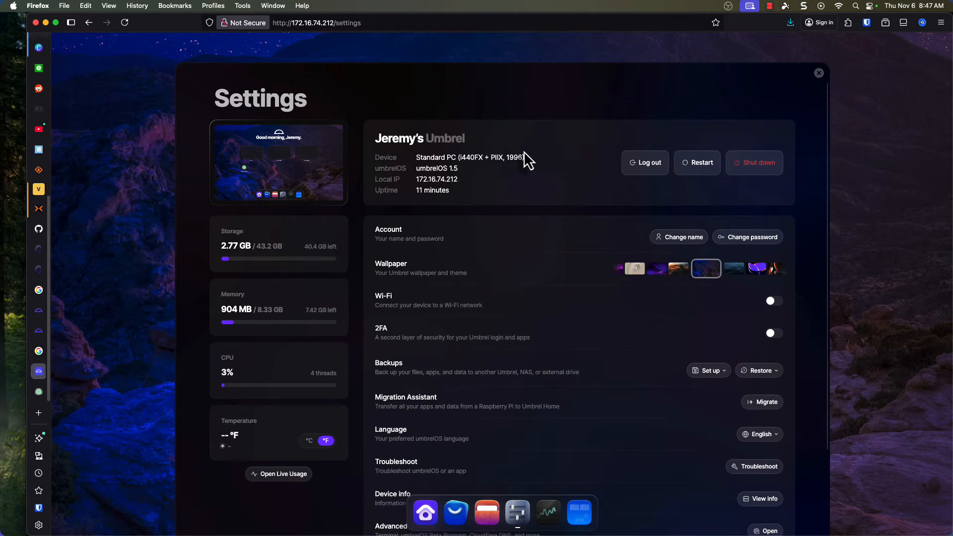
{"action": "scroll", "coordinate": [536, 239], "scroll_direction": "down", "scroll_amount": 4}
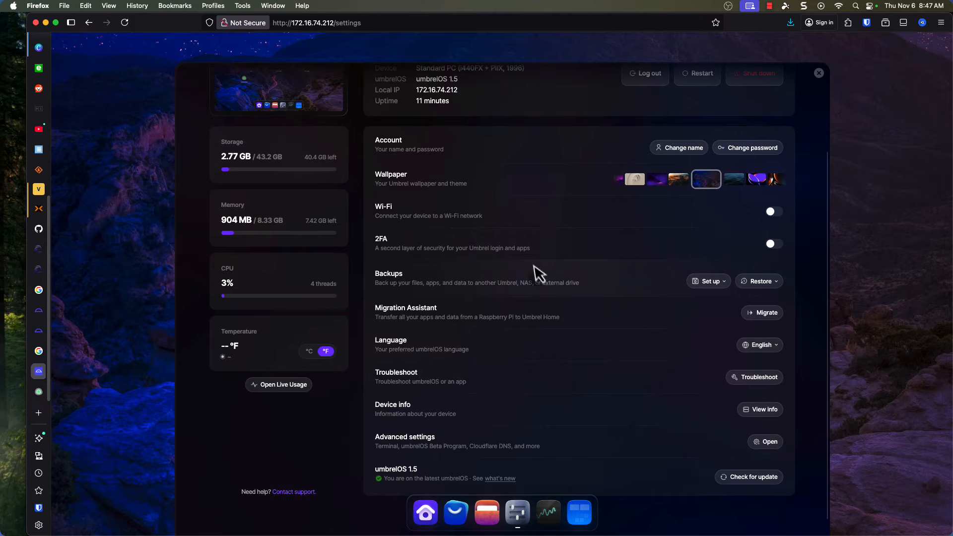
{"action": "scroll", "coordinate": [542, 276], "scroll_direction": "down", "scroll_amount": 1}
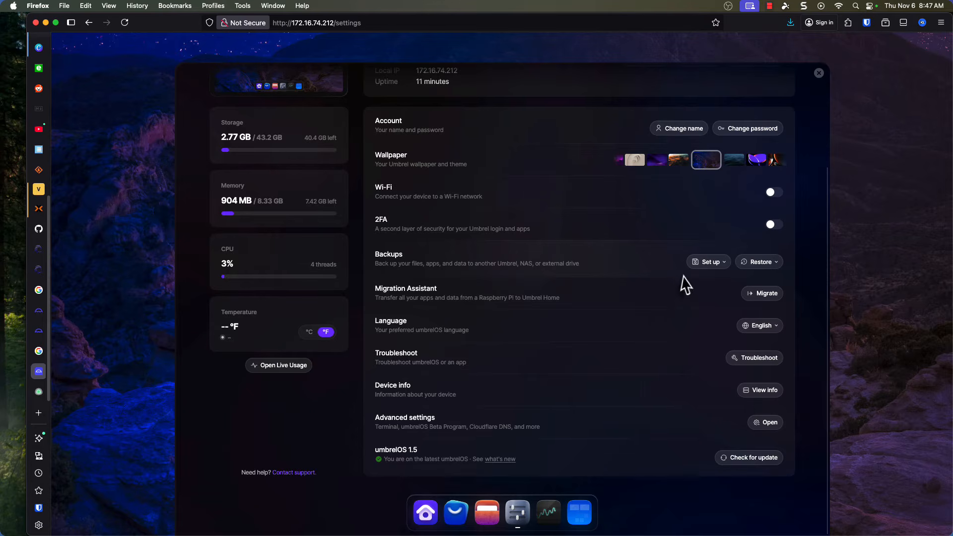
Start setting up backups to another Umbrel or NAS and choose LordNikon.local as the network device.
{"action": "left_click", "coordinate": [724, 265]}
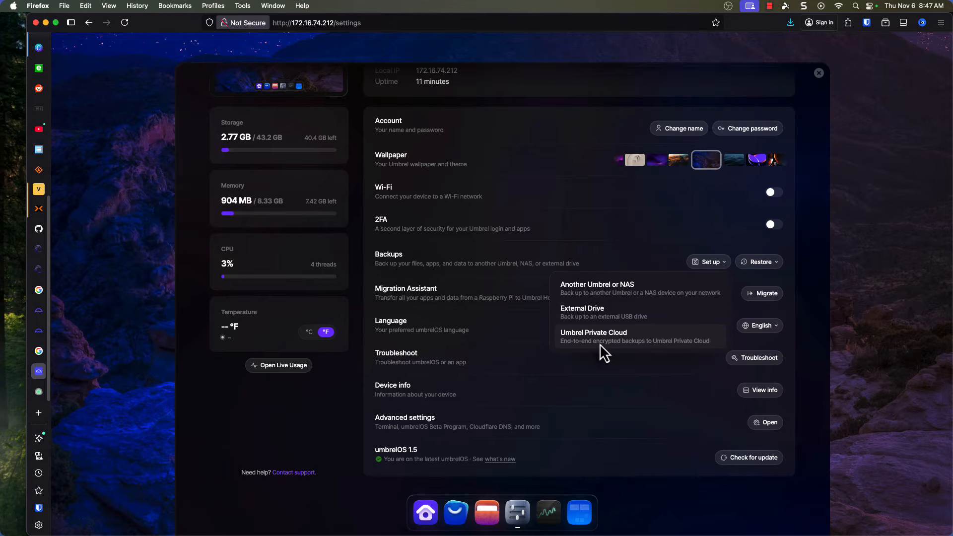
{"action": "left_click", "coordinate": [630, 291]}
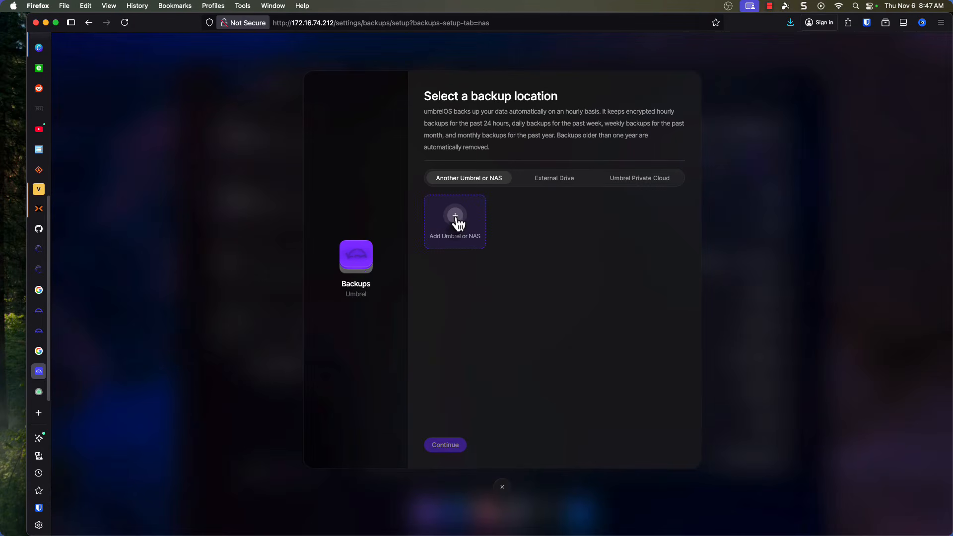
{"action": "left_click", "coordinate": [455, 218]}
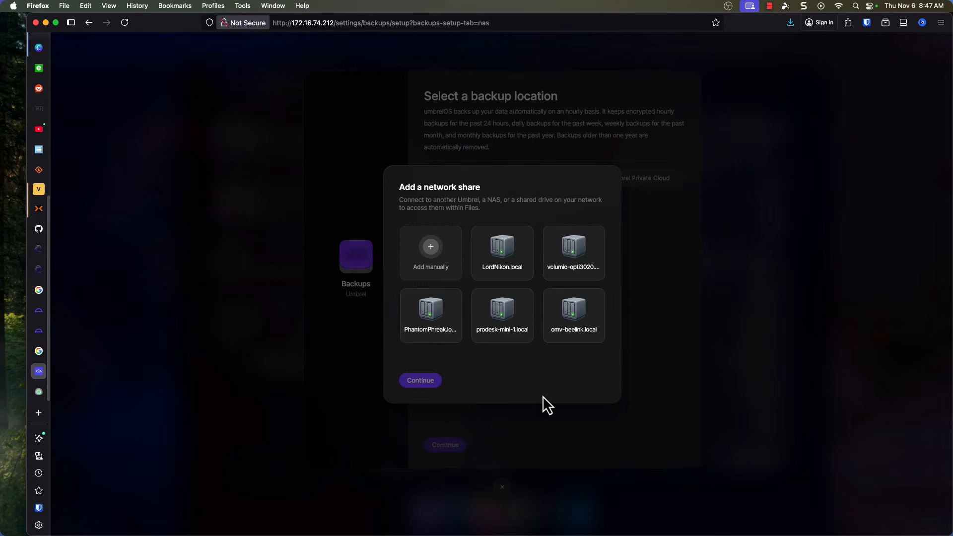
{"action": "left_click", "coordinate": [509, 248]}
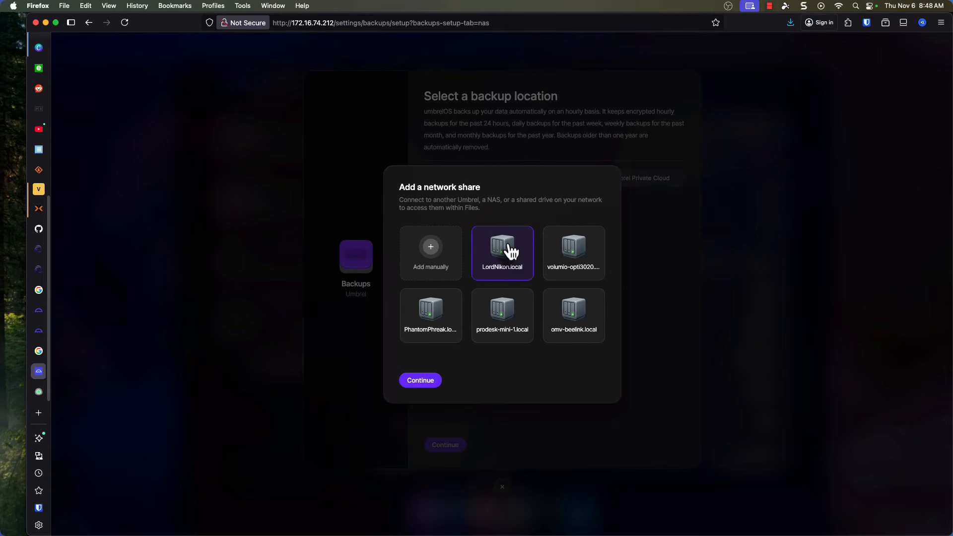
{"action": "left_click", "coordinate": [421, 380]}
Enter the username and password for LordNikon.local and add its Public share.
{"action": "left_click", "coordinate": [464, 273]}
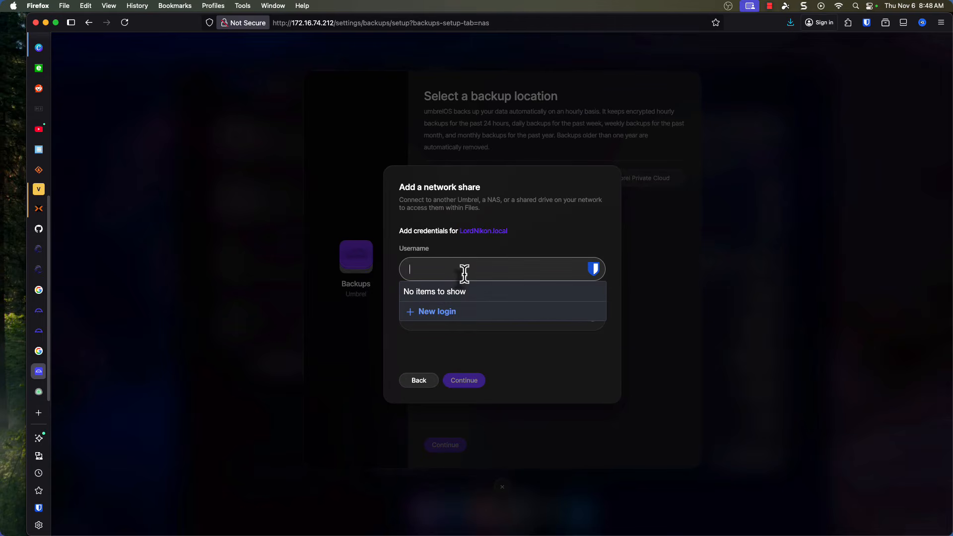
{"action": "type", "text": "leik1jd"}
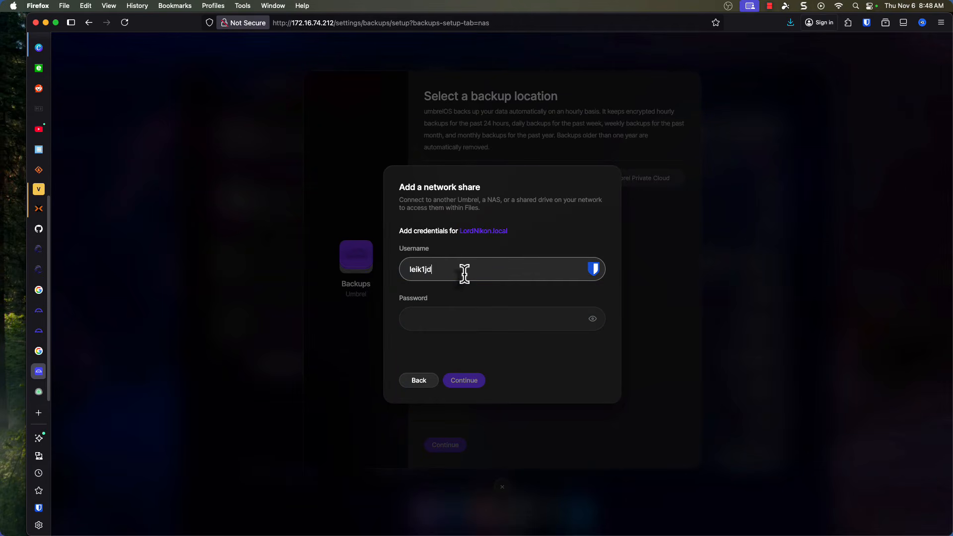
{"action": "key", "text": "Tab"}
{"action": "type", "text": "****"}
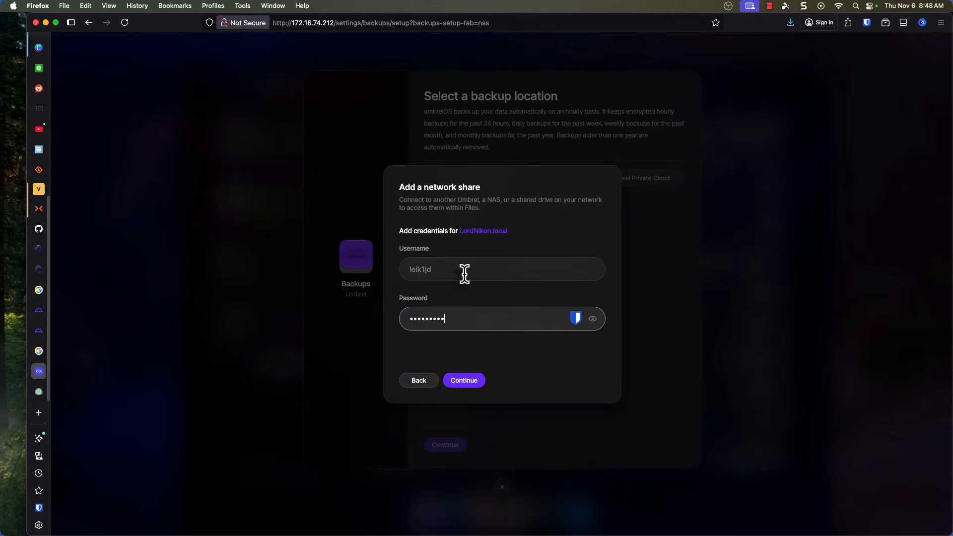
{"action": "left_click", "coordinate": [460, 381]}
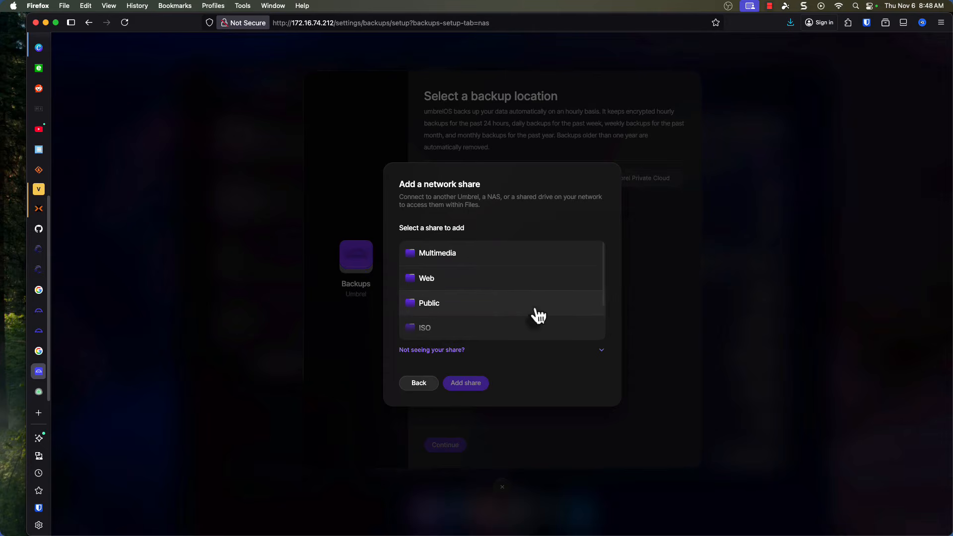
{"action": "left_click", "coordinate": [445, 312]}
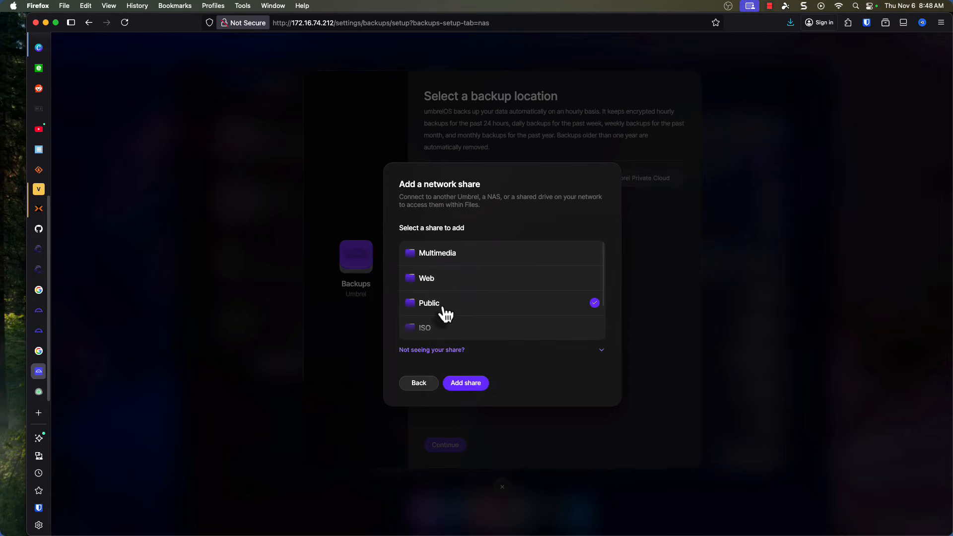
{"action": "left_click", "coordinate": [469, 383]}
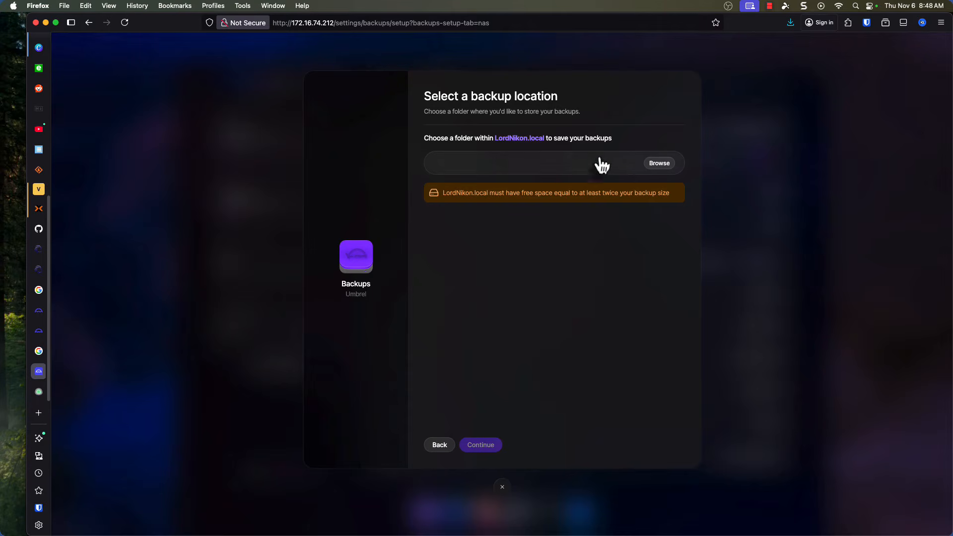
Create a new folder named Umbrel inside the Public share and select it as the backup folder.
{"action": "left_click", "coordinate": [663, 166]}
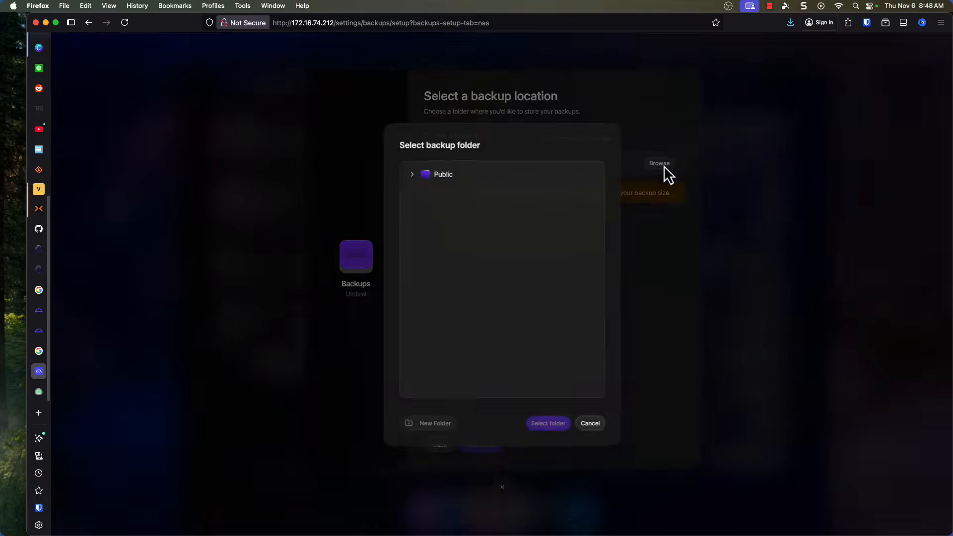
{"action": "left_click", "coordinate": [413, 173]}
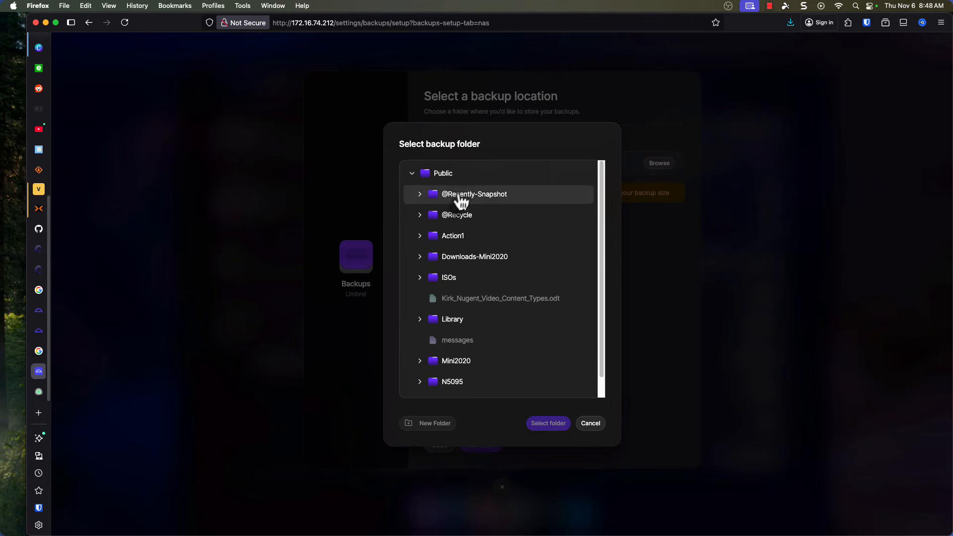
{"action": "left_click", "coordinate": [449, 174]}
{"action": "left_click", "coordinate": [434, 424]}
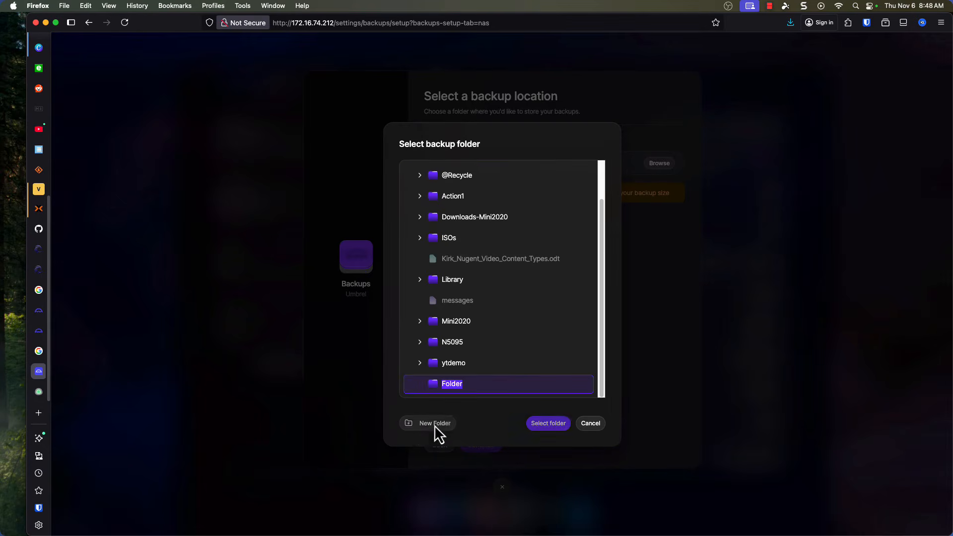
{"action": "type", "text": "Umbre"}
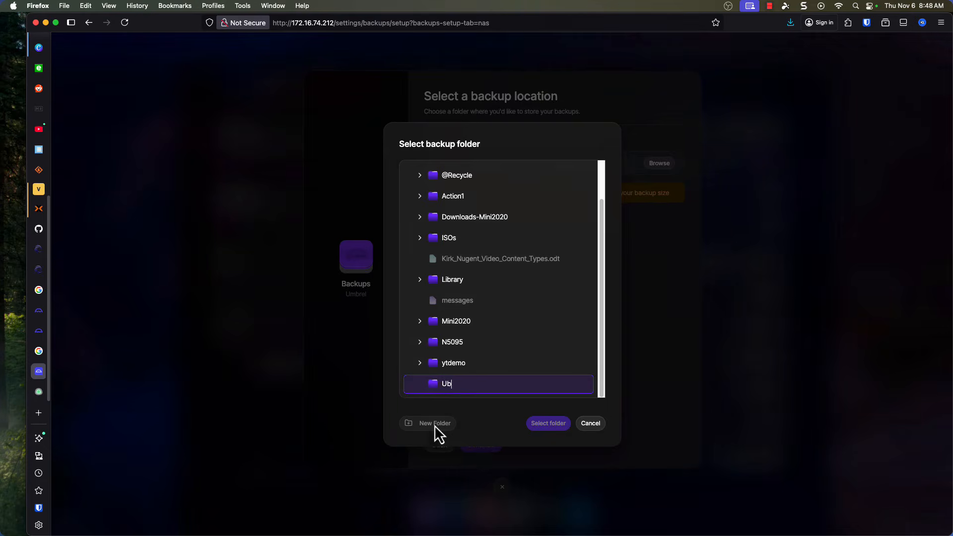
{"action": "type", "text": "l"}
{"action": "key", "text": "Return"}
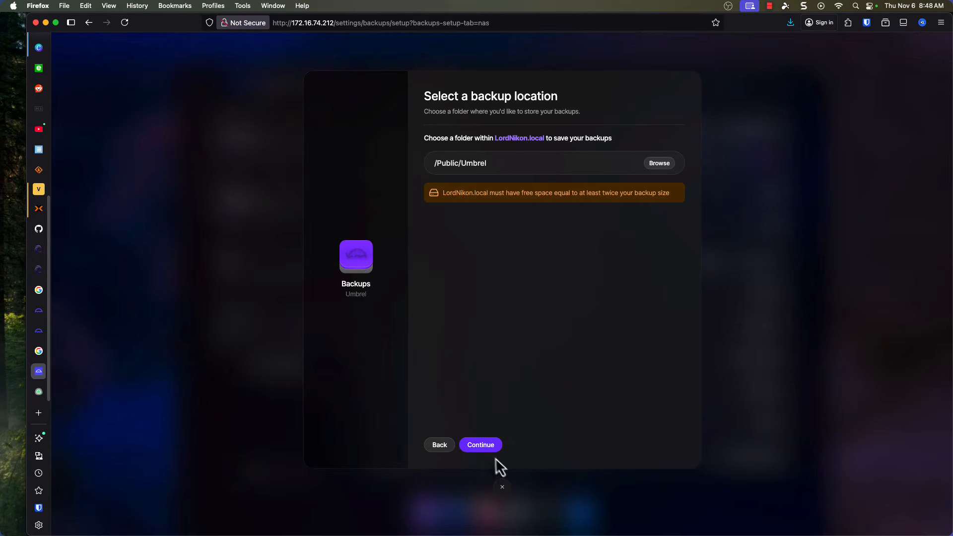
Accept the backup location without any exclusions, set and confirm the backup encryption password, and acknowledge storing it safely.
{"action": "left_click", "coordinate": [484, 448]}
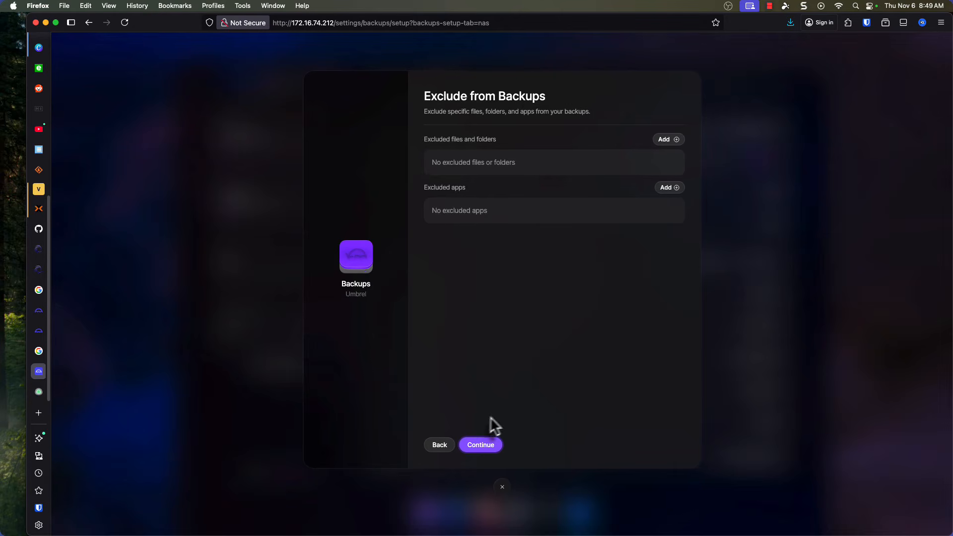
{"action": "left_click", "coordinate": [486, 445]}
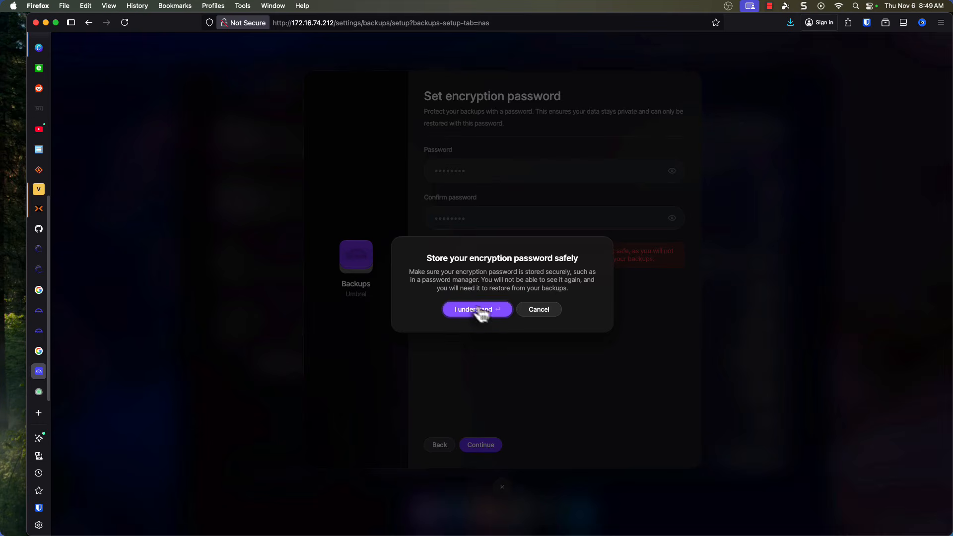
{"action": "left_click", "coordinate": [475, 310]}
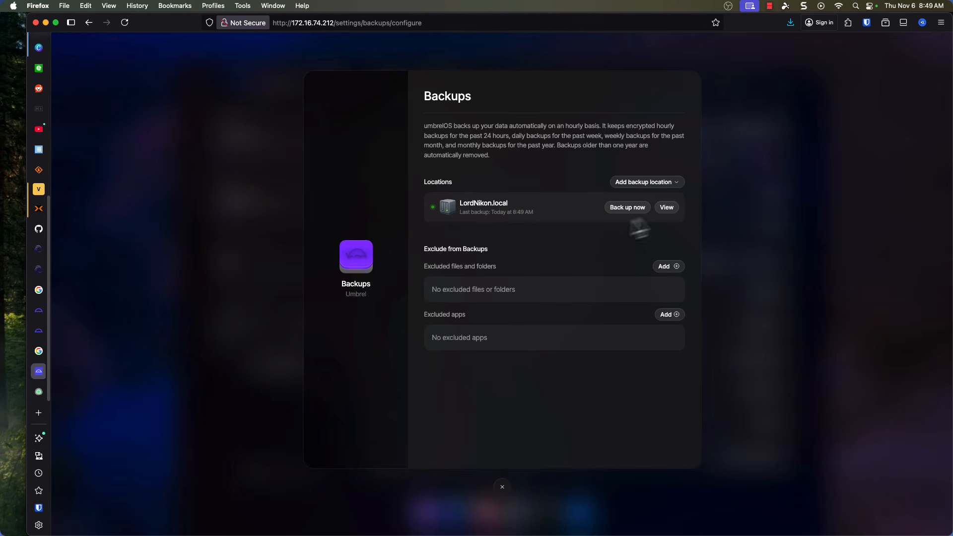
Review the LordNikon.local backup location's details and its list of backups, and close the backup configuration.
{"action": "left_click", "coordinate": [668, 208]}
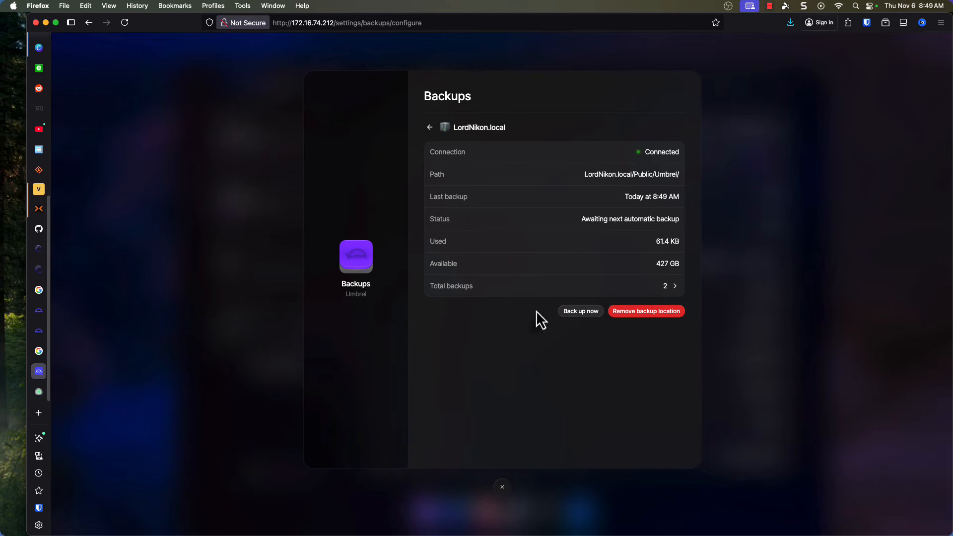
{"action": "left_click", "coordinate": [488, 293]}
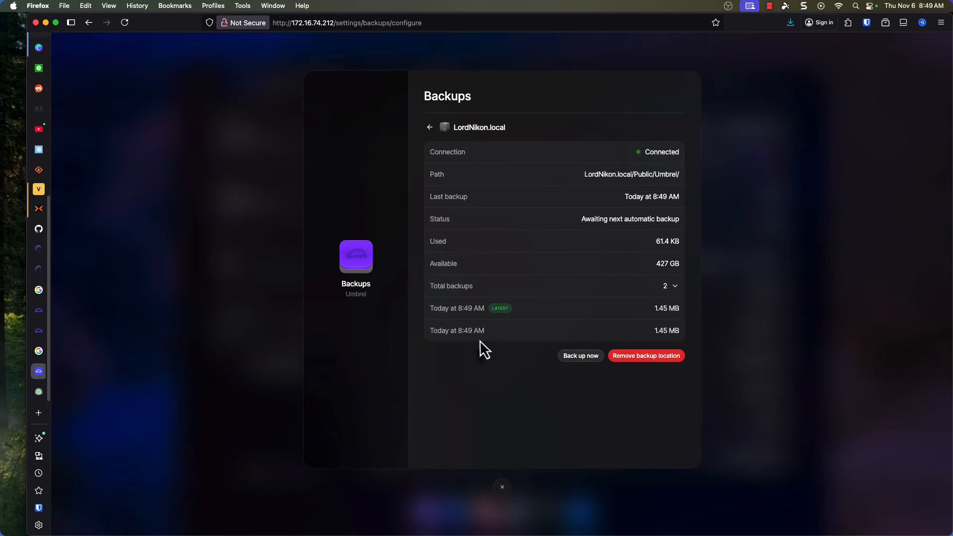
{"action": "left_click", "coordinate": [430, 128]}
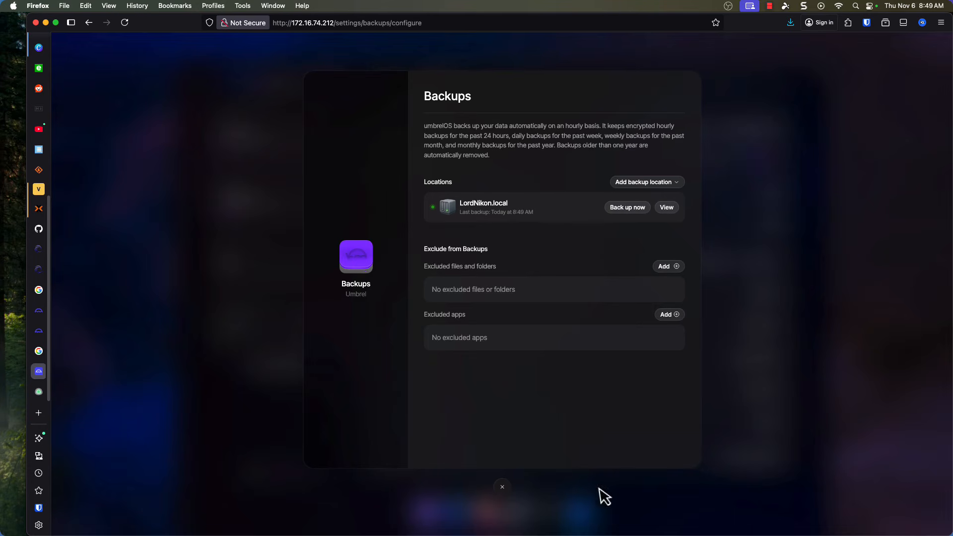
{"action": "left_click", "coordinate": [502, 488]}
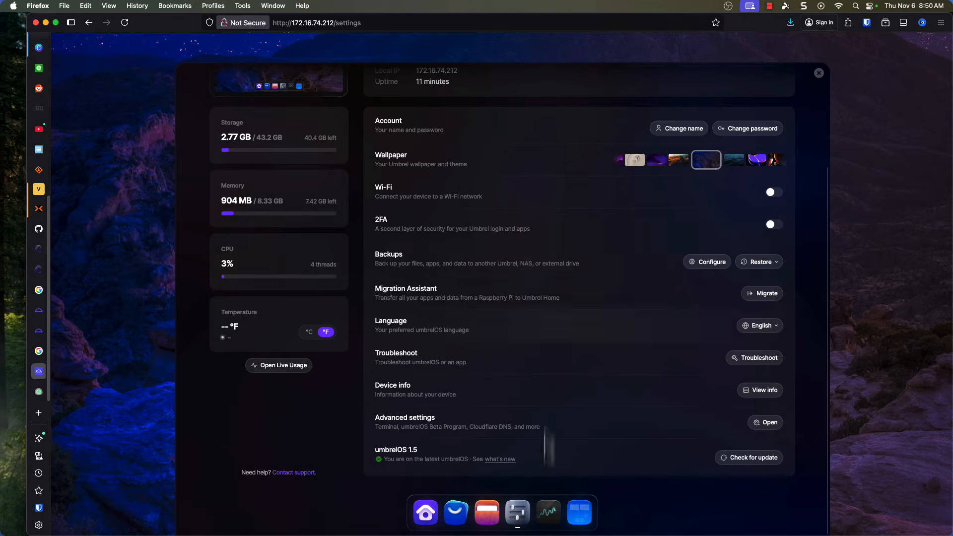
Check for an umbrelOS update and look over the advanced settings without changing them.
{"action": "left_click", "coordinate": [747, 462]}
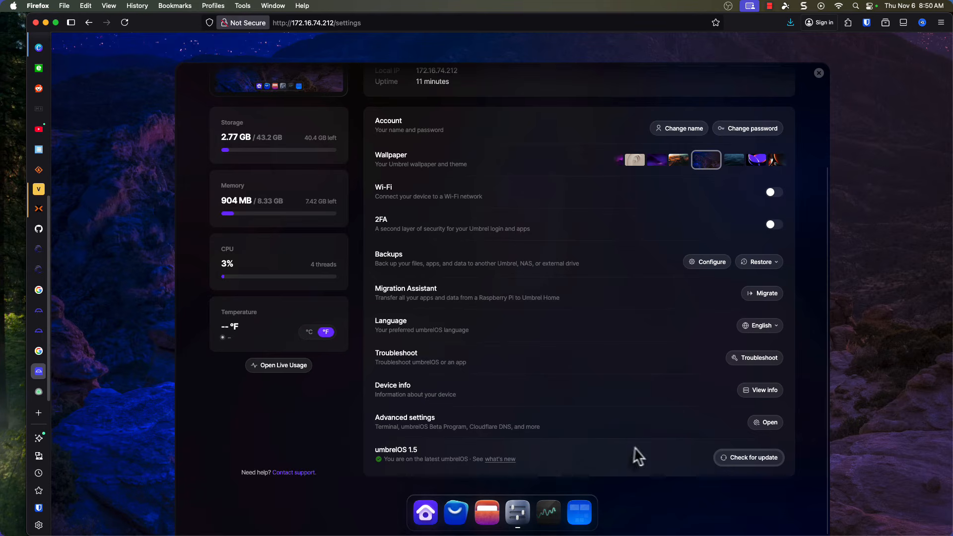
{"action": "left_click", "coordinate": [769, 423]}
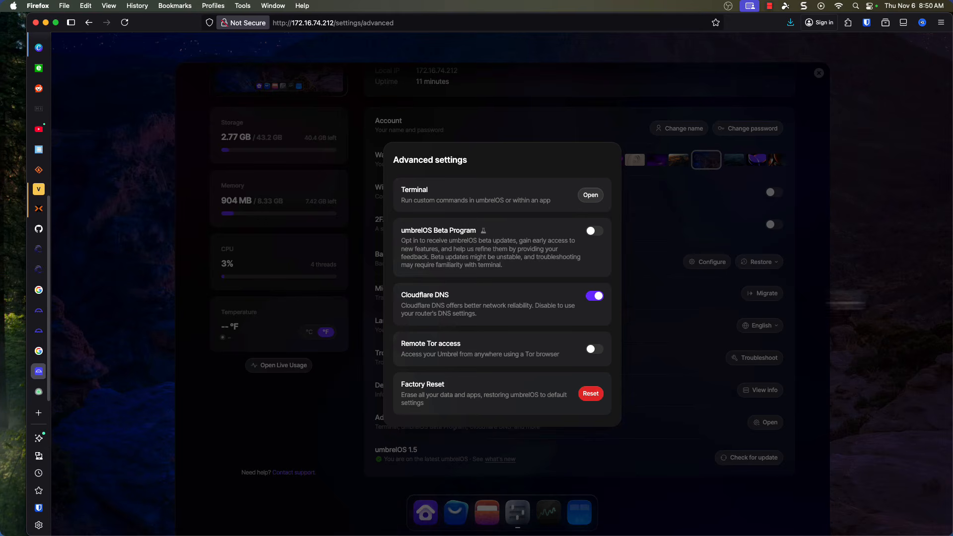
{"action": "left_click", "coordinate": [853, 287]}
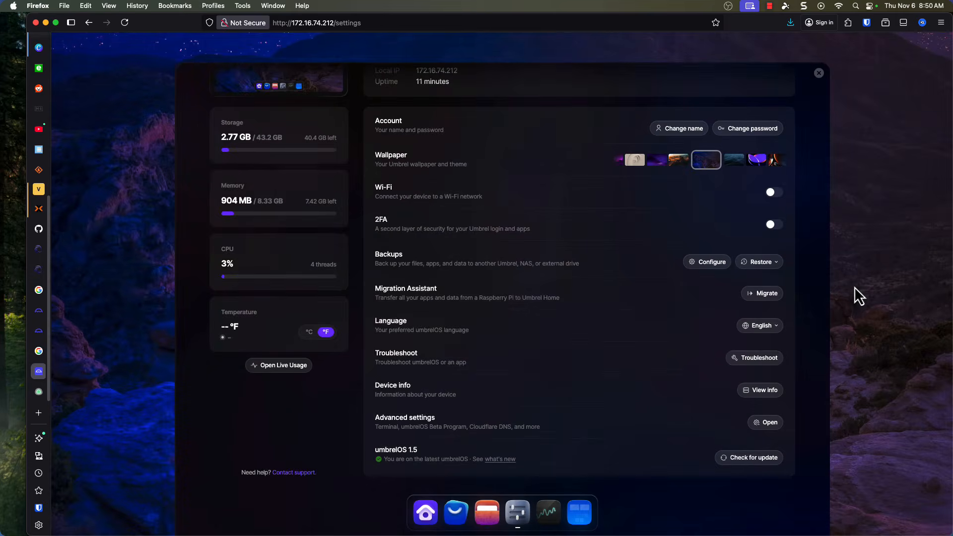
View the available umbrelOS interface languages and keep English.
{"action": "left_click", "coordinate": [779, 326]}
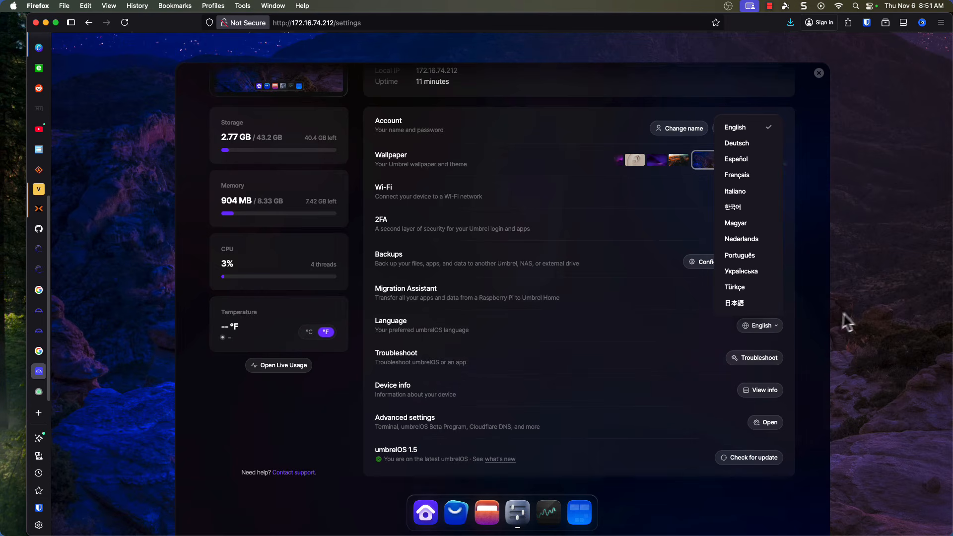
{"action": "key", "text": "Escape"}
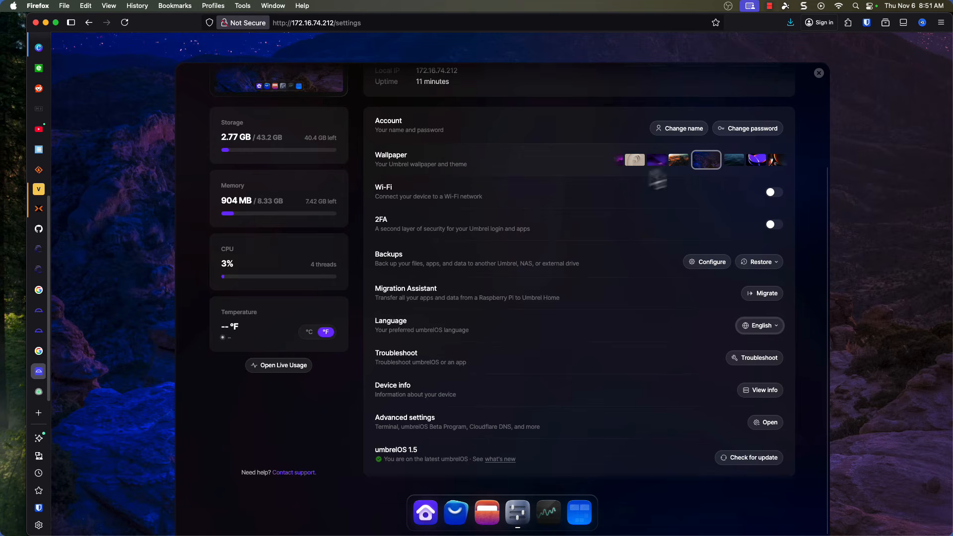
Try the pink retro sunset and abstract purple wallpapers, return to the canyon road wallpaper, and close the settings.
{"action": "left_click", "coordinate": [619, 162]}
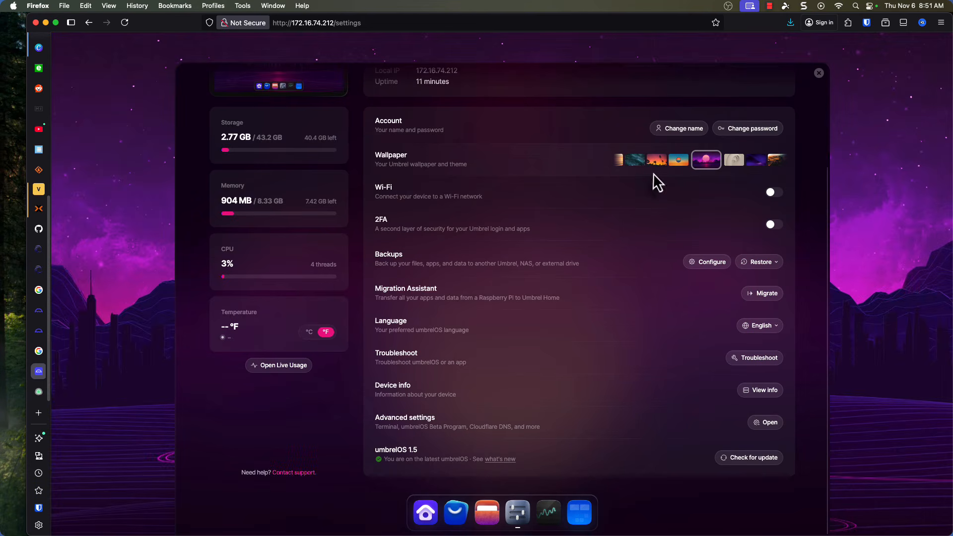
{"action": "left_click", "coordinate": [759, 161]}
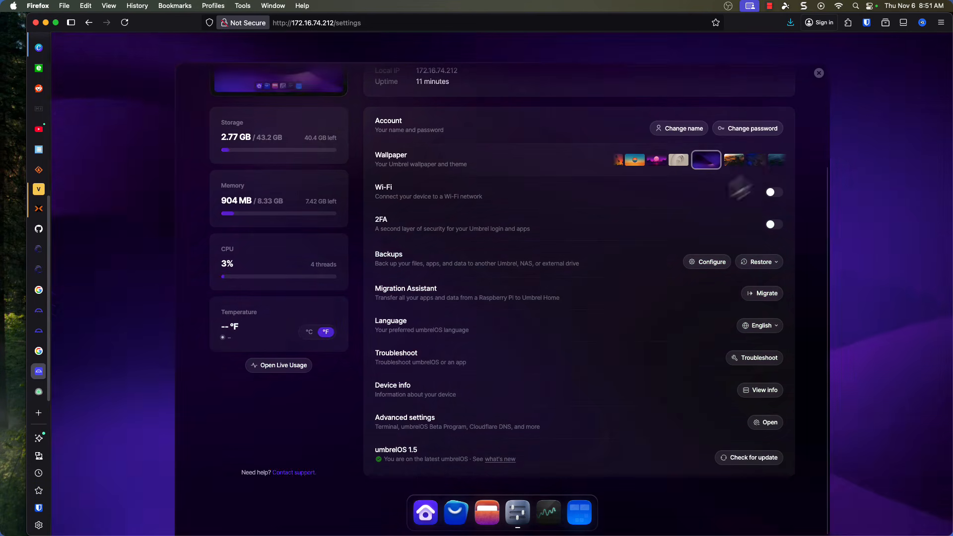
{"action": "key", "text": "Escape"}
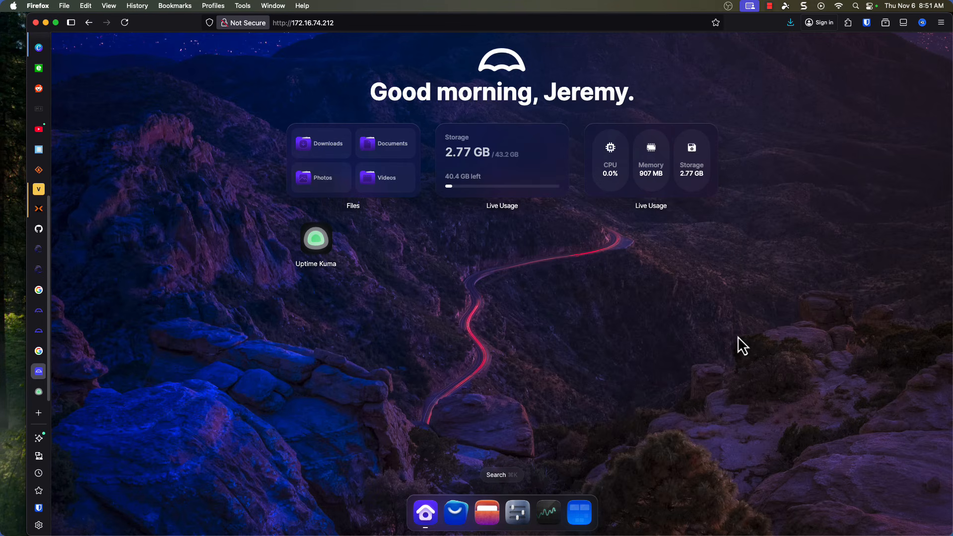